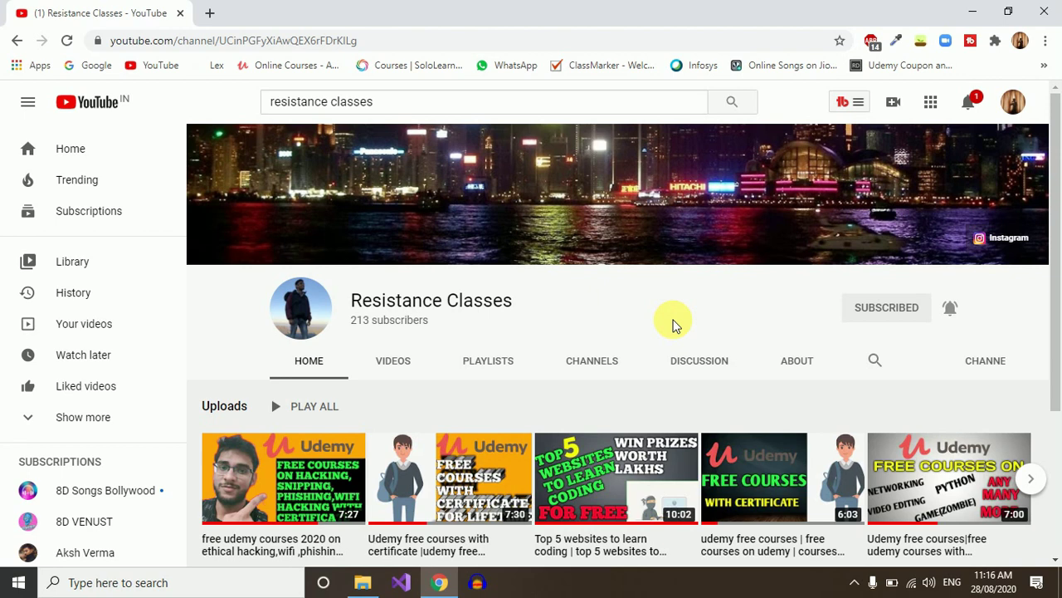
# Step: Minimize the browser window and search Windows for "task" to find Task Manager
pyautogui.click(974, 12)
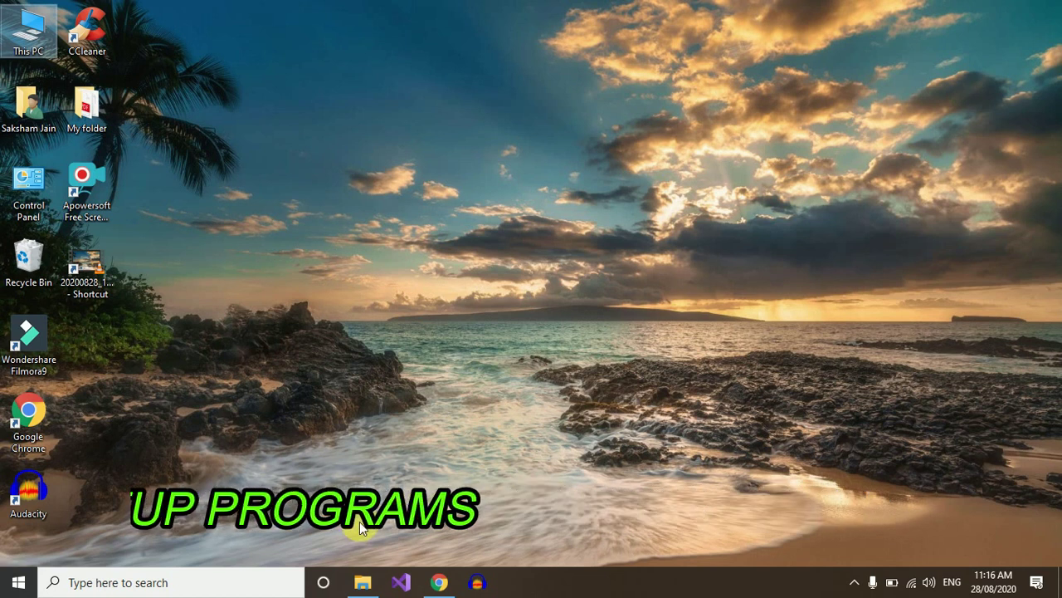
pyautogui.click(170, 583)
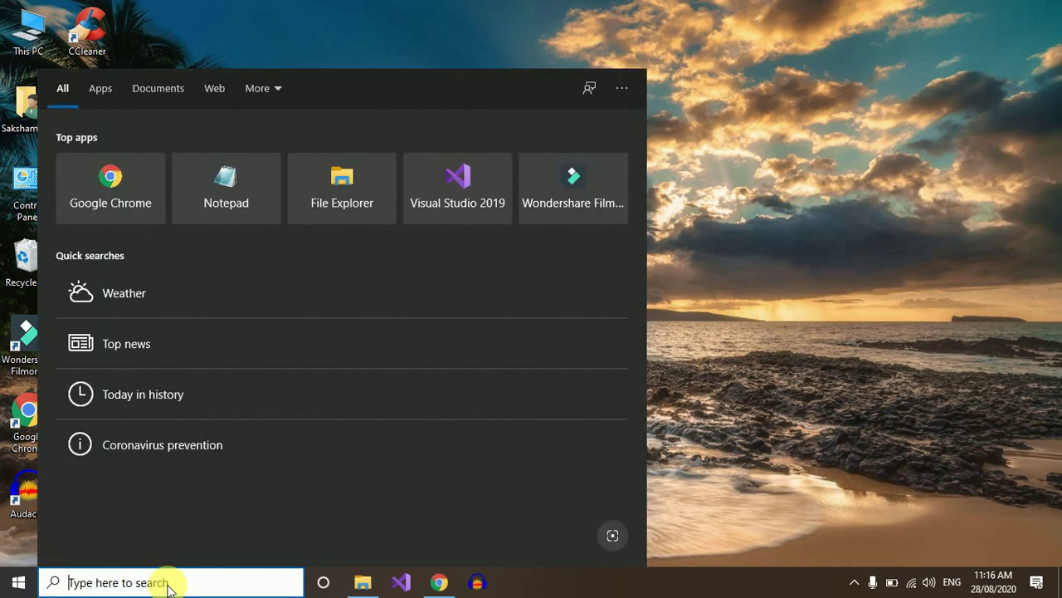
pyautogui.write('task')
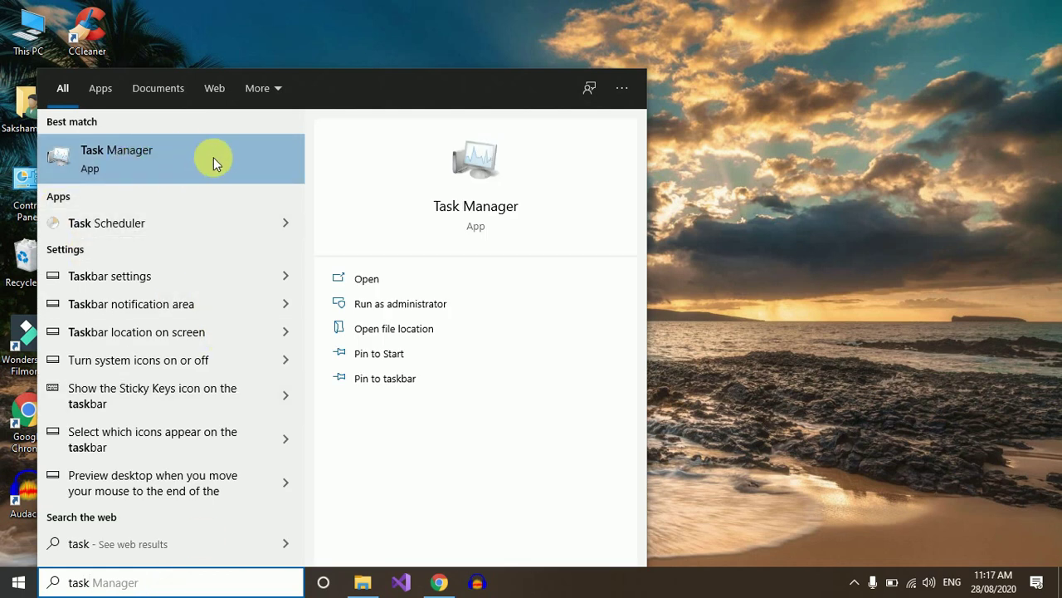
pyautogui.click(802, 212)
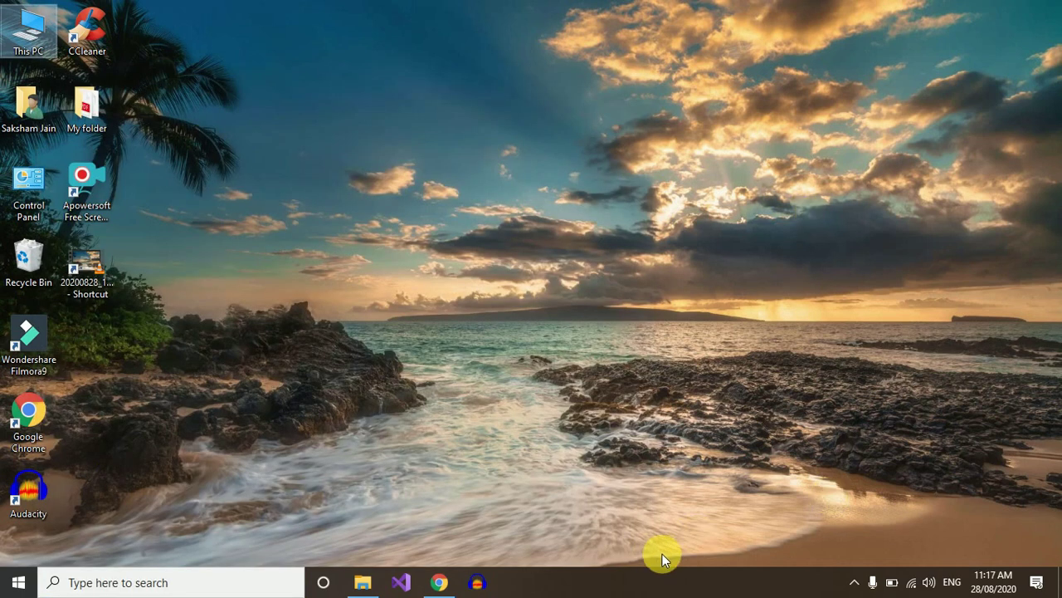
# Step: Open Task Manager, review the status and startup impact of the startup programs, and close it
pyautogui.rightClick(660, 583)
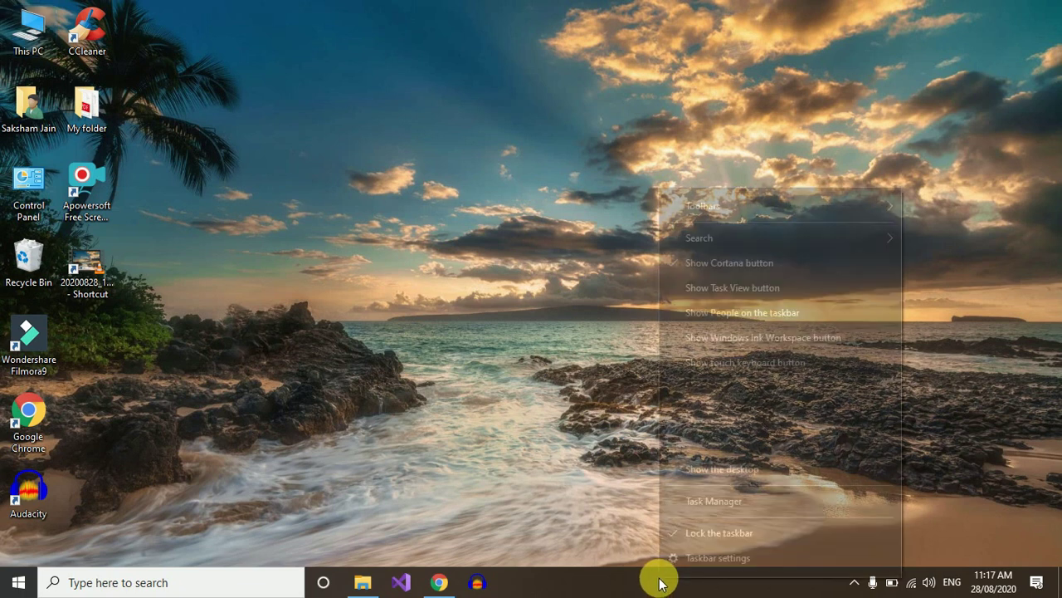
pyautogui.click(738, 507)
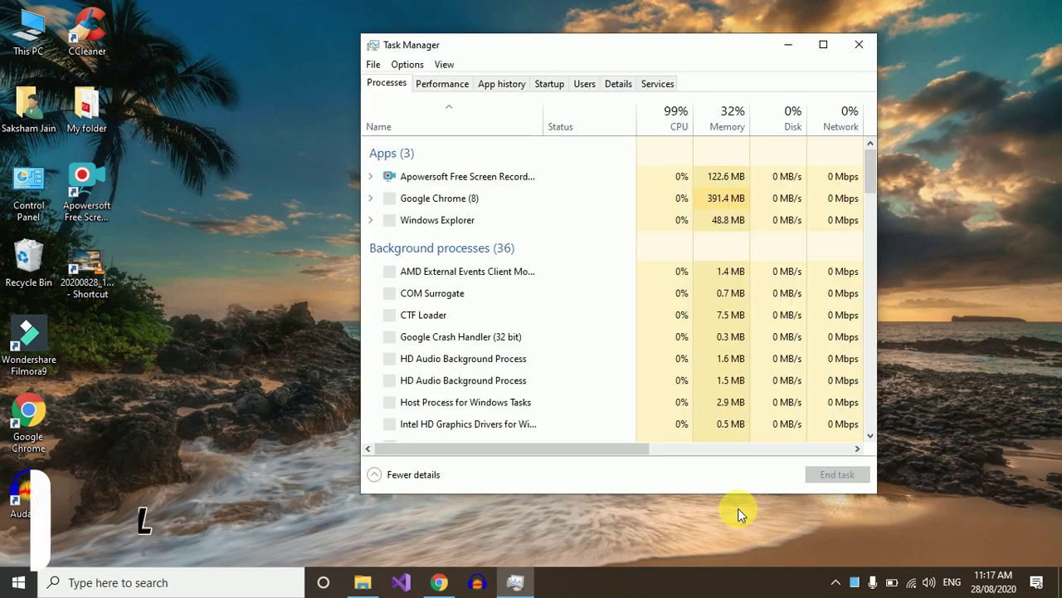
pyautogui.click(552, 86)
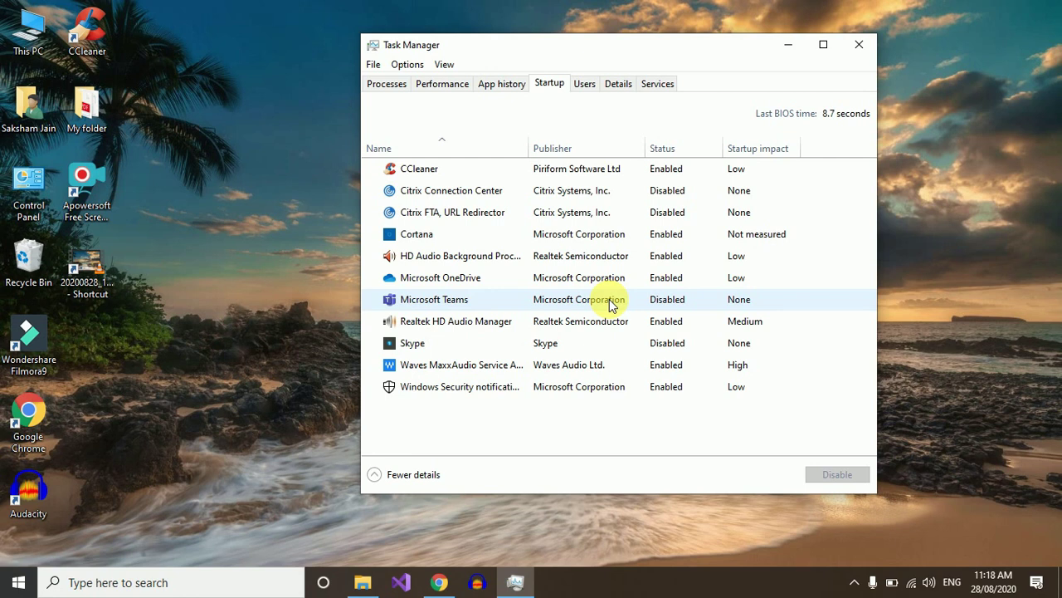
pyautogui.click(860, 44)
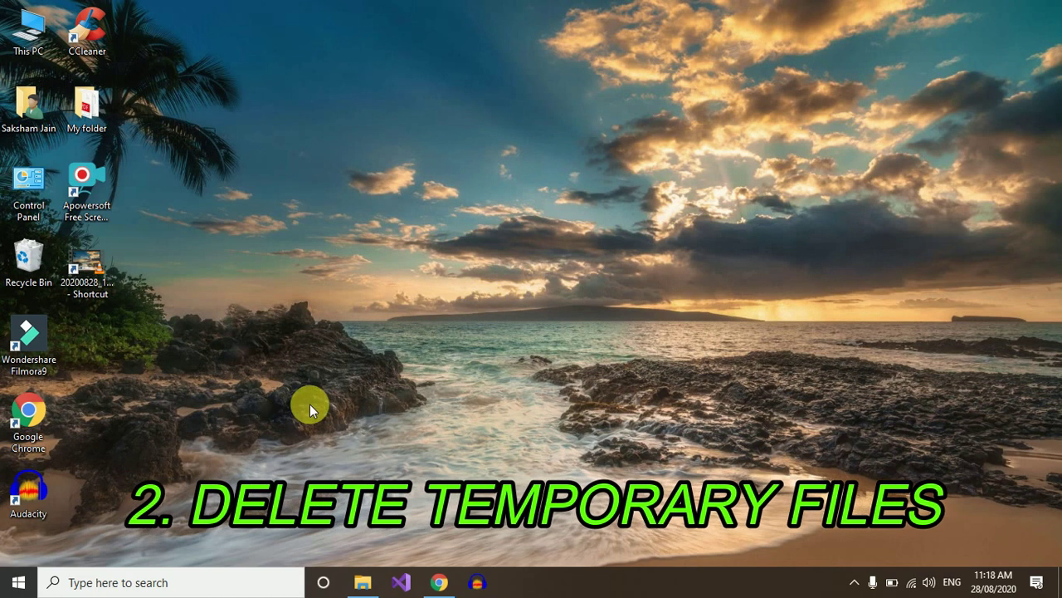
# Step: Run "prefetch" and delete all files in the Prefetch folder, skipping the file in use
pyautogui.press('super+r')
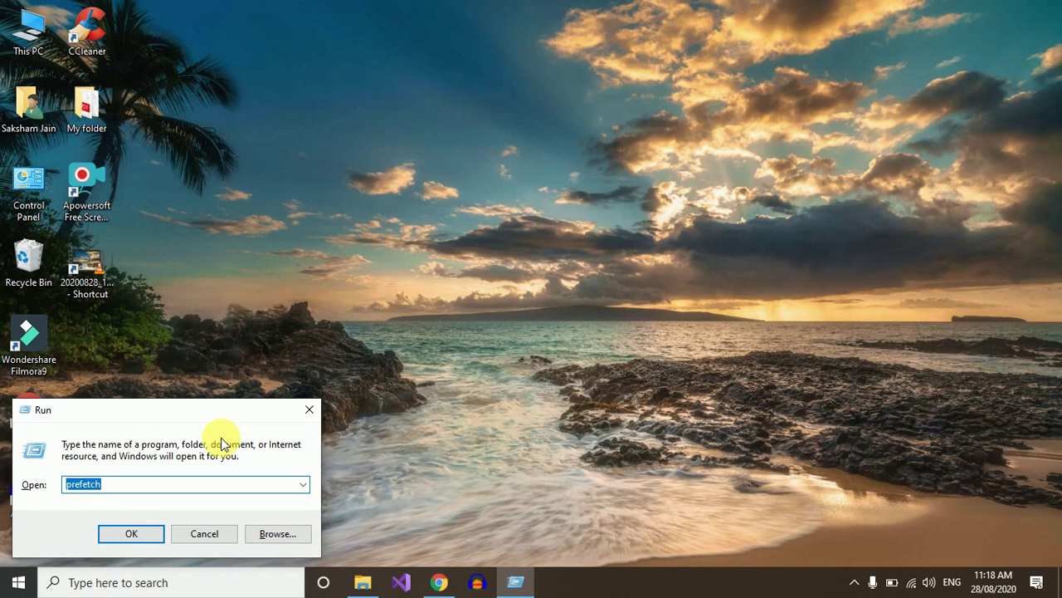
pyautogui.click(139, 488)
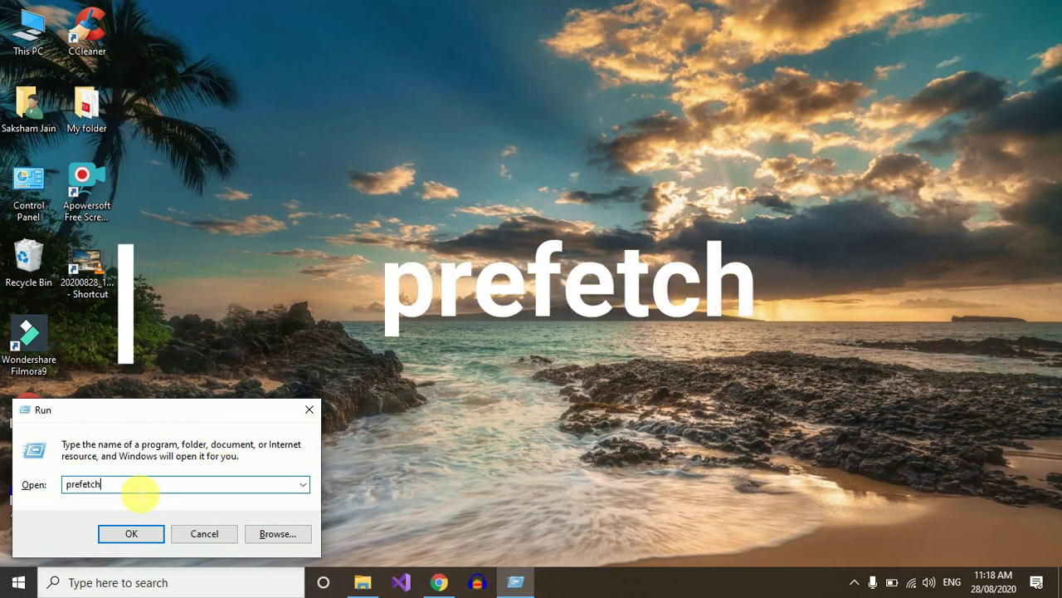
pyautogui.click(135, 532)
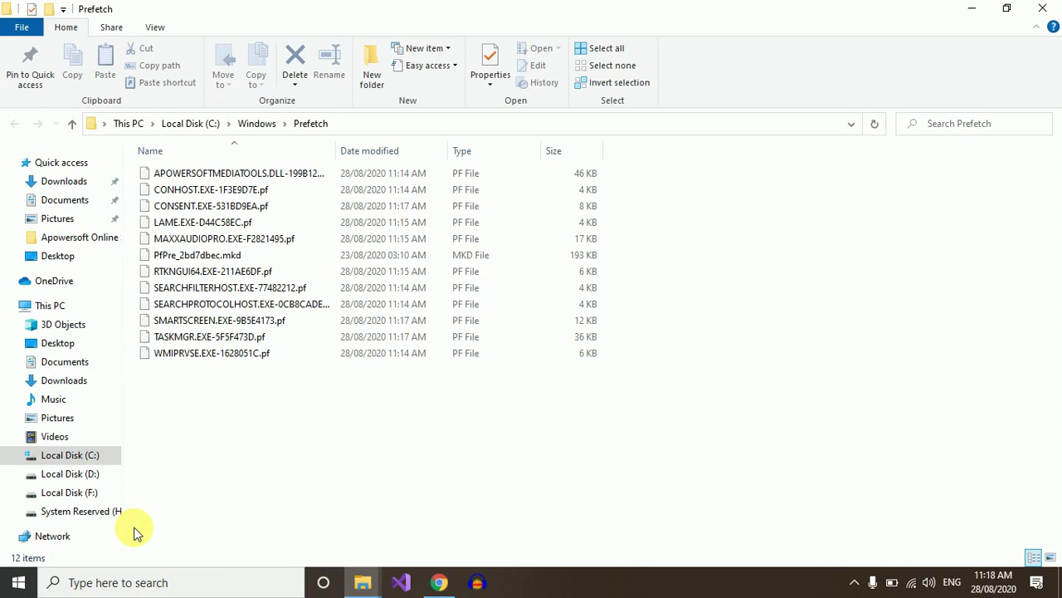
pyautogui.hotkey('ctrl', 'a')
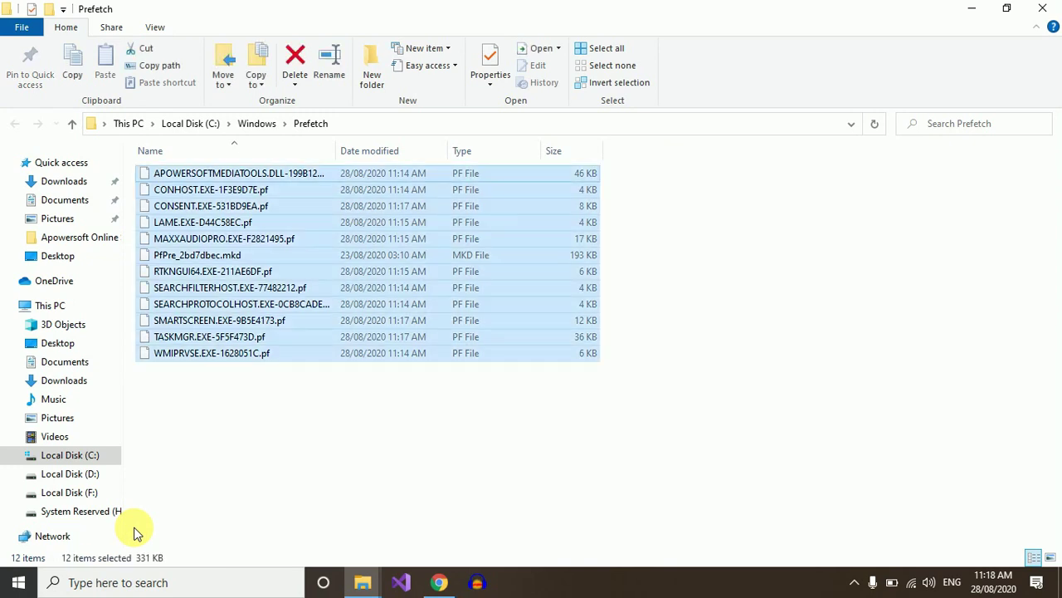
pyautogui.press('Delete')
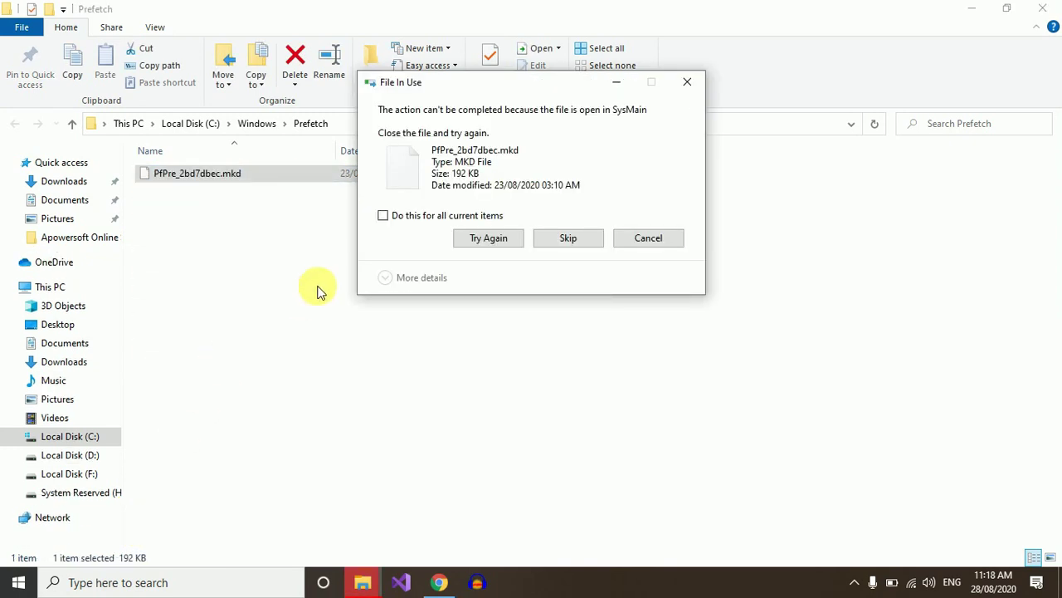
pyautogui.click(567, 239)
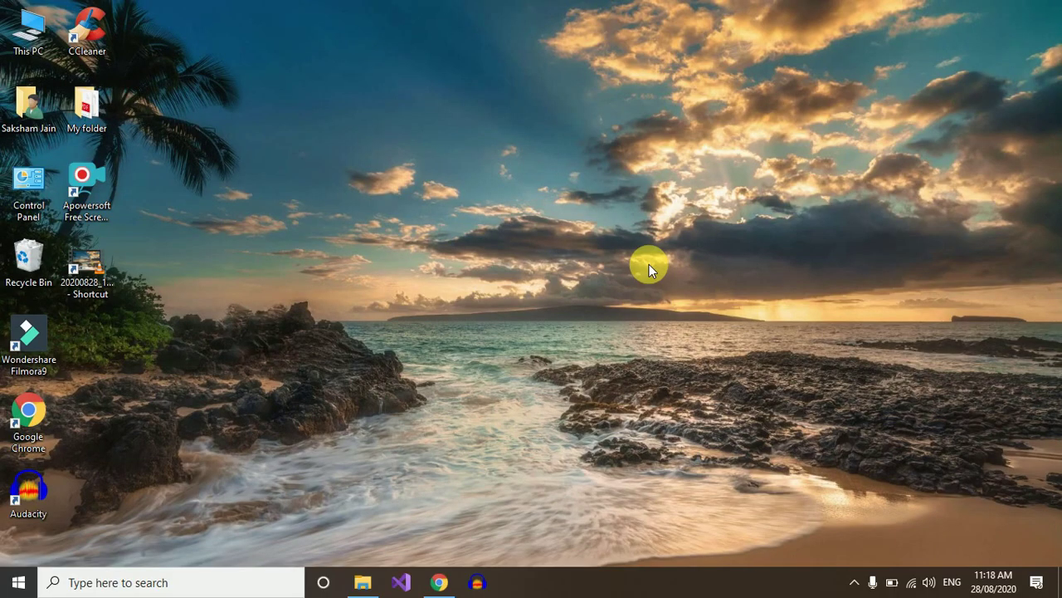
# Step: Run "%temp%" to check the user's temporary folder for leftover files, and close the folder
pyautogui.press('super+r')
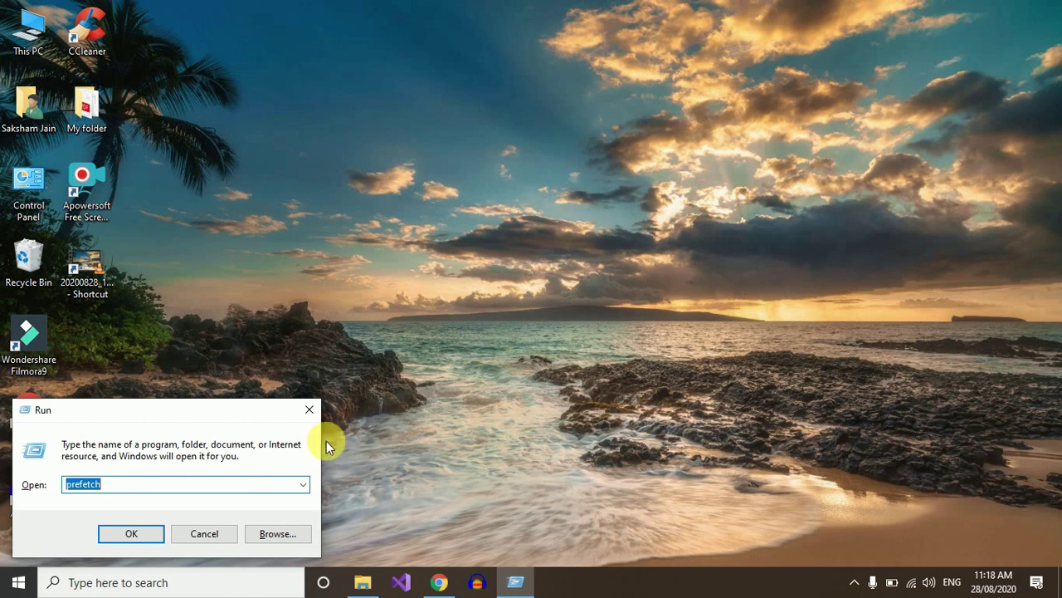
pyautogui.click(301, 485)
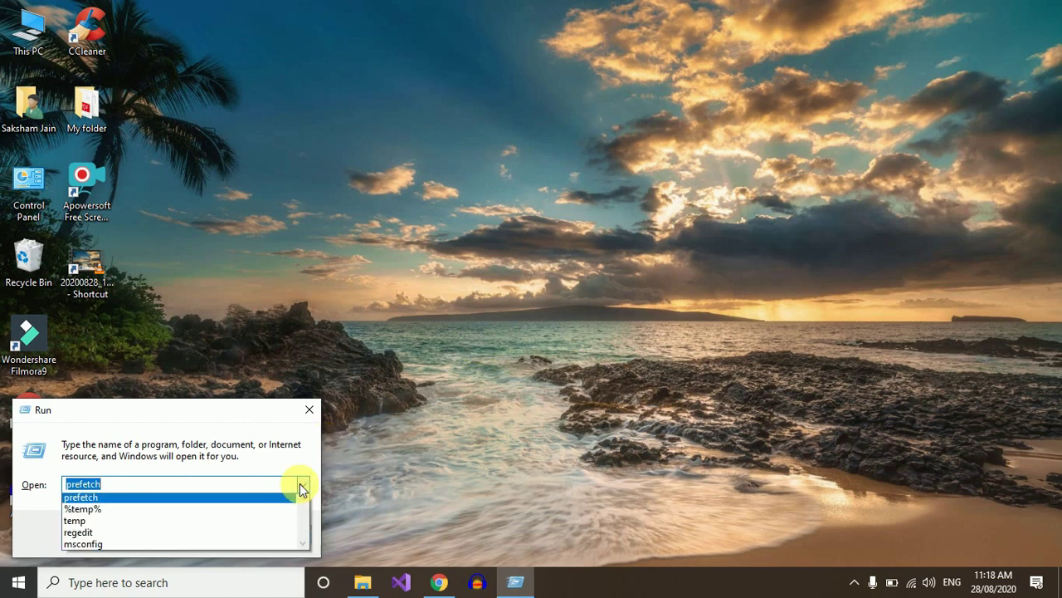
pyautogui.click(203, 512)
pyautogui.click(480, 450)
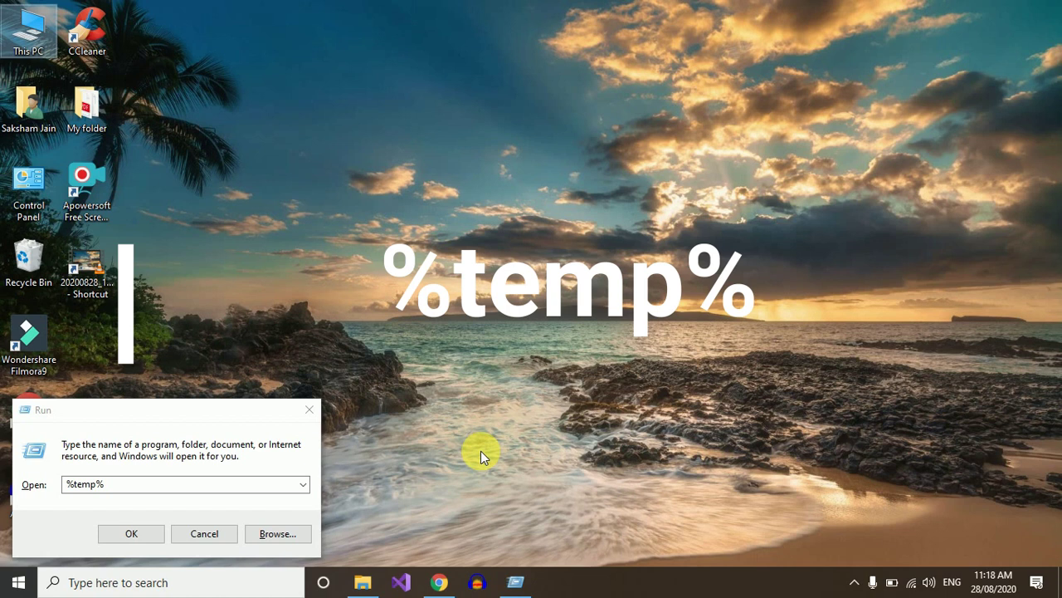
pyautogui.click(135, 539)
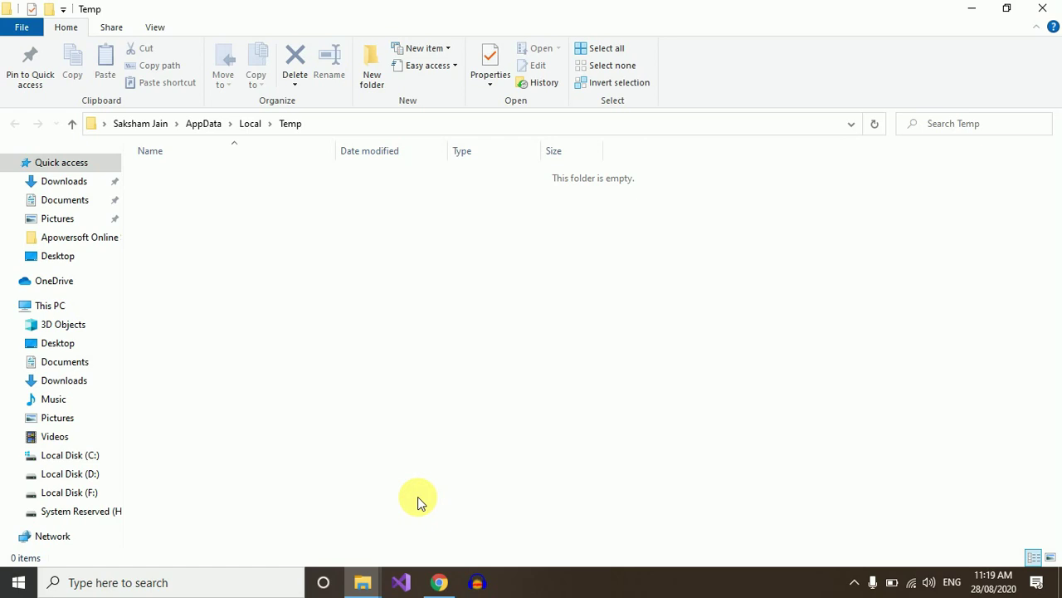
pyautogui.click(1043, 8)
# Step: Run "temp" to open the Windows Temp folder
pyautogui.press('super+r')
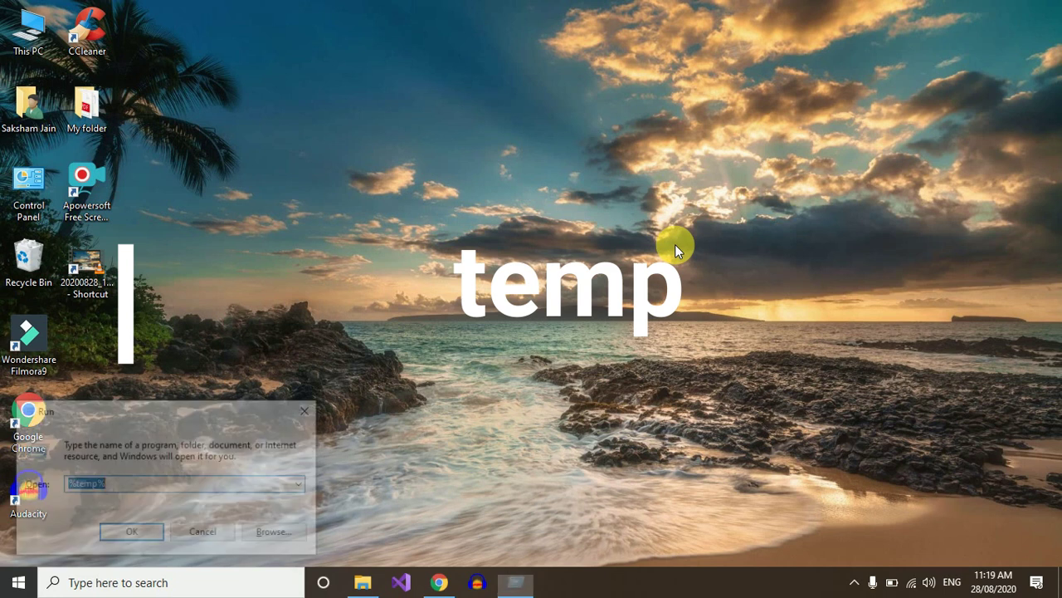
pyautogui.click(302, 485)
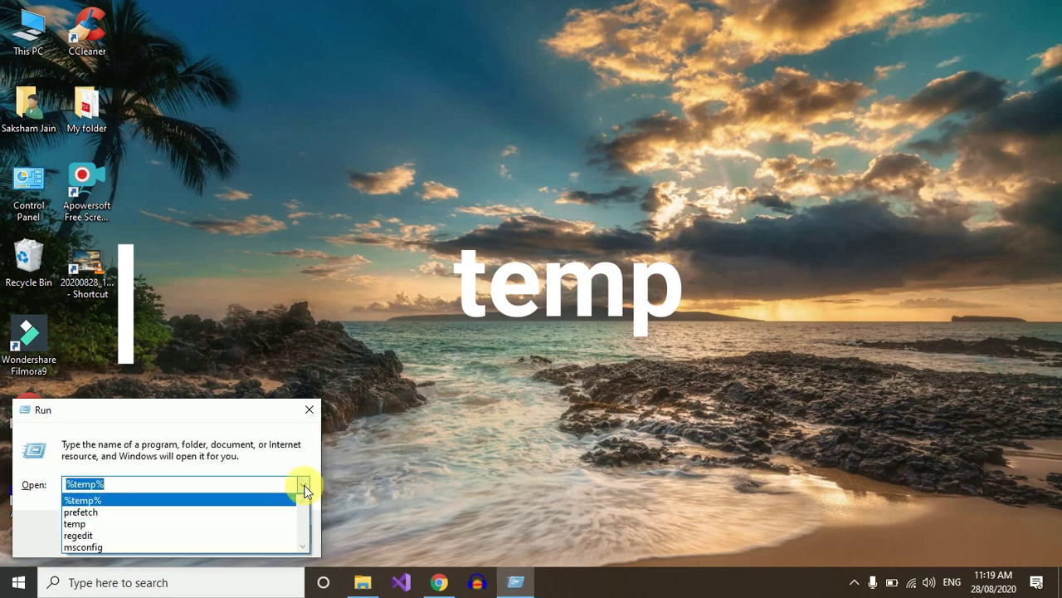
pyautogui.click(206, 524)
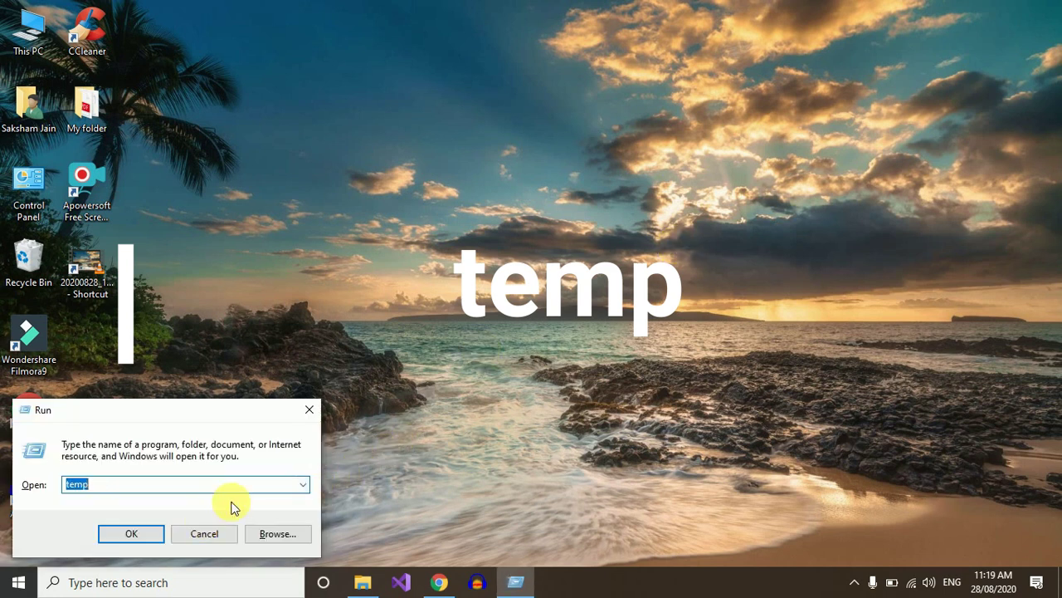
pyautogui.click(133, 535)
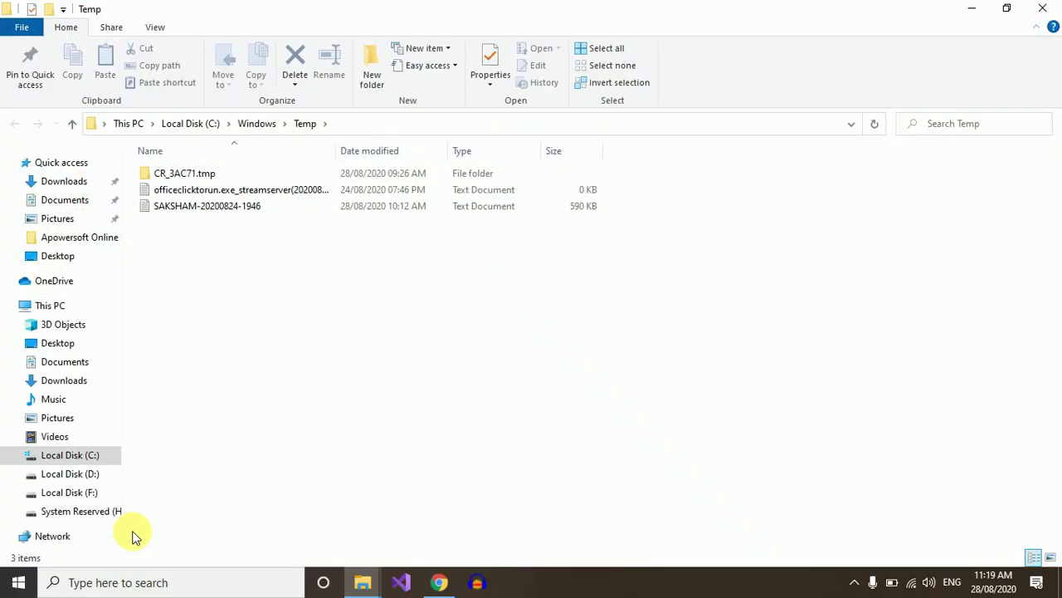
# Step: Delete all items in the Windows Temp folder, skipping the files in use, and close the folder
pyautogui.hotkey('ctrl', 'a')
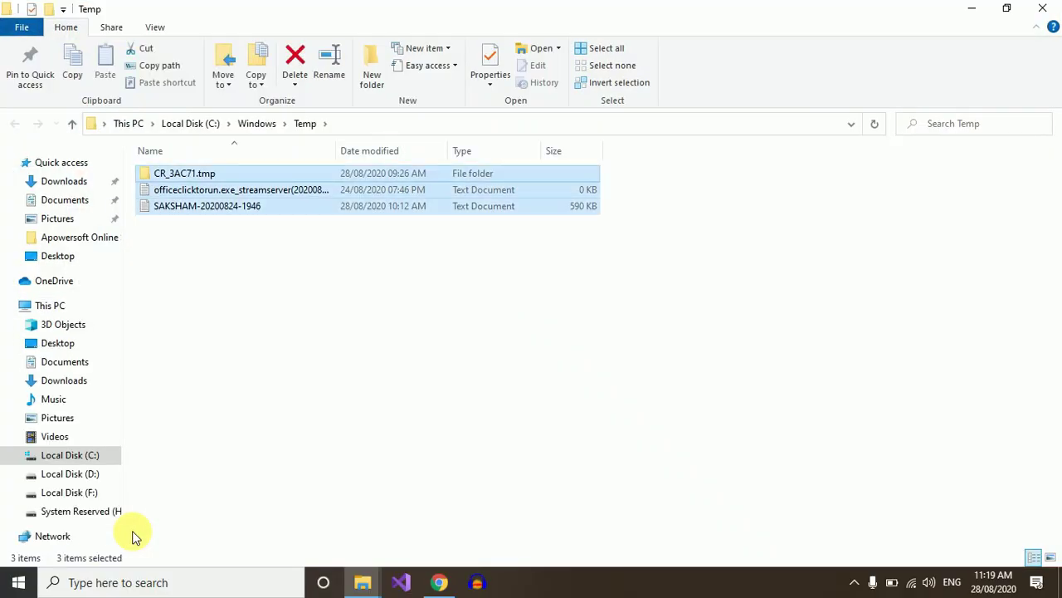
pyautogui.press('Delete')
pyautogui.click(385, 192)
pyautogui.click(501, 219)
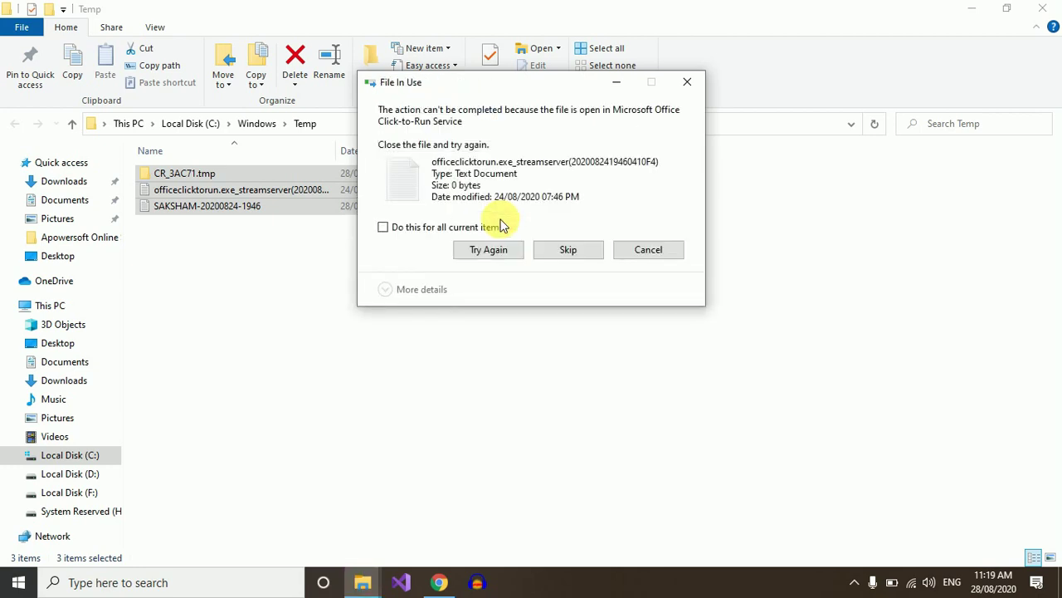
pyautogui.click(579, 249)
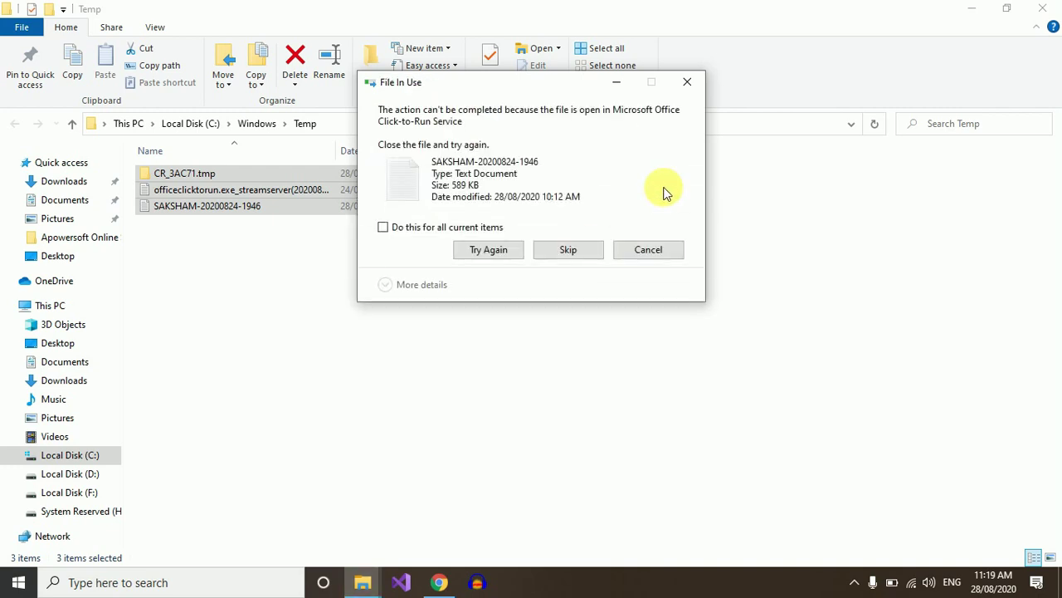
pyautogui.click(570, 249)
pyautogui.click(1044, 6)
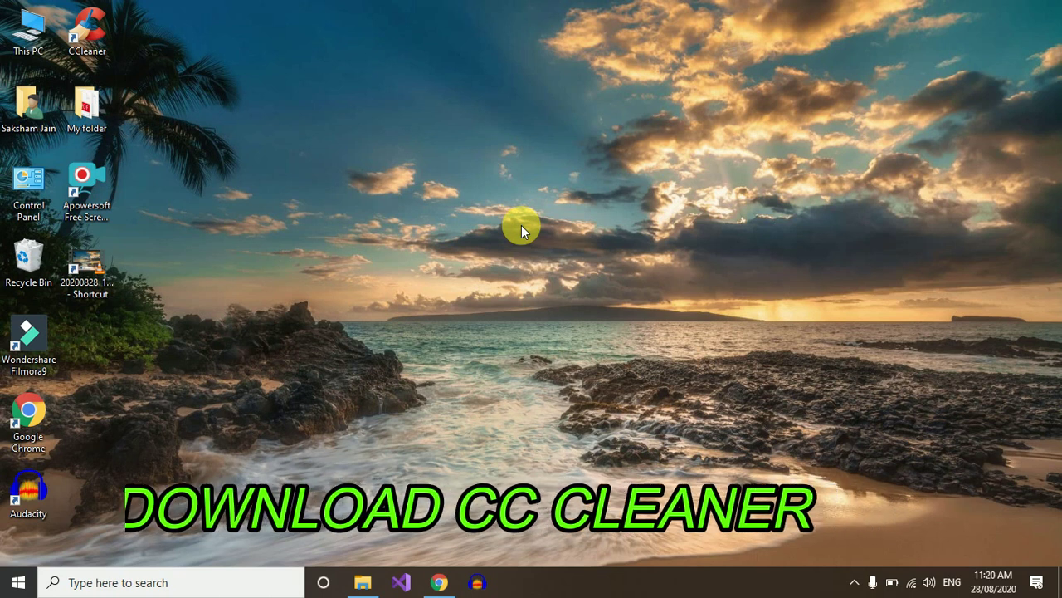
# Step: Switch to Chrome, search Google for "ccleaner" in a new tab and open the official CCleaner download page
pyautogui.click(440, 578)
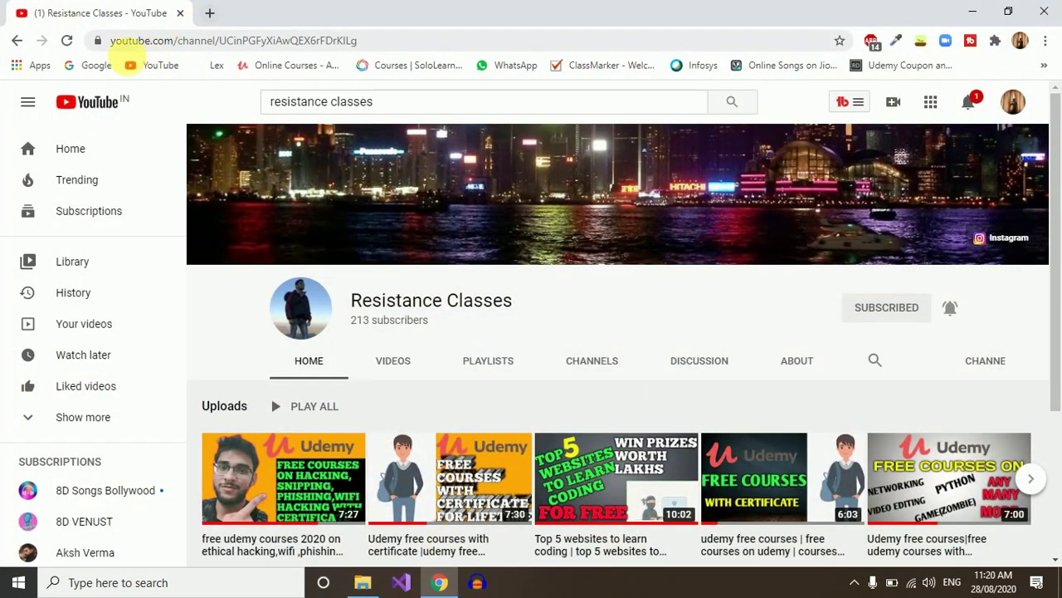
pyautogui.click(209, 13)
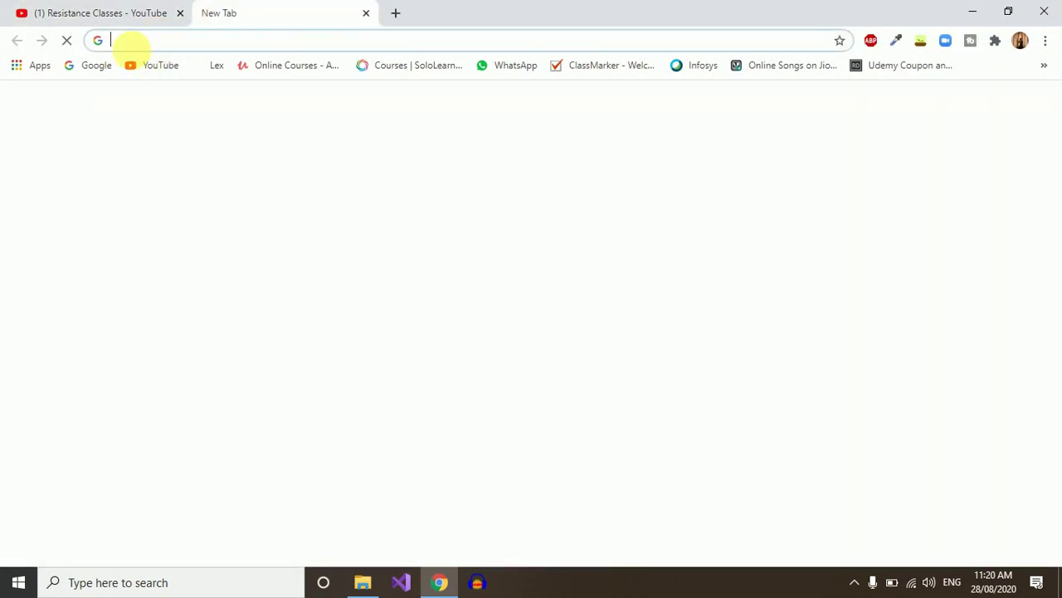
pyautogui.click(86, 68)
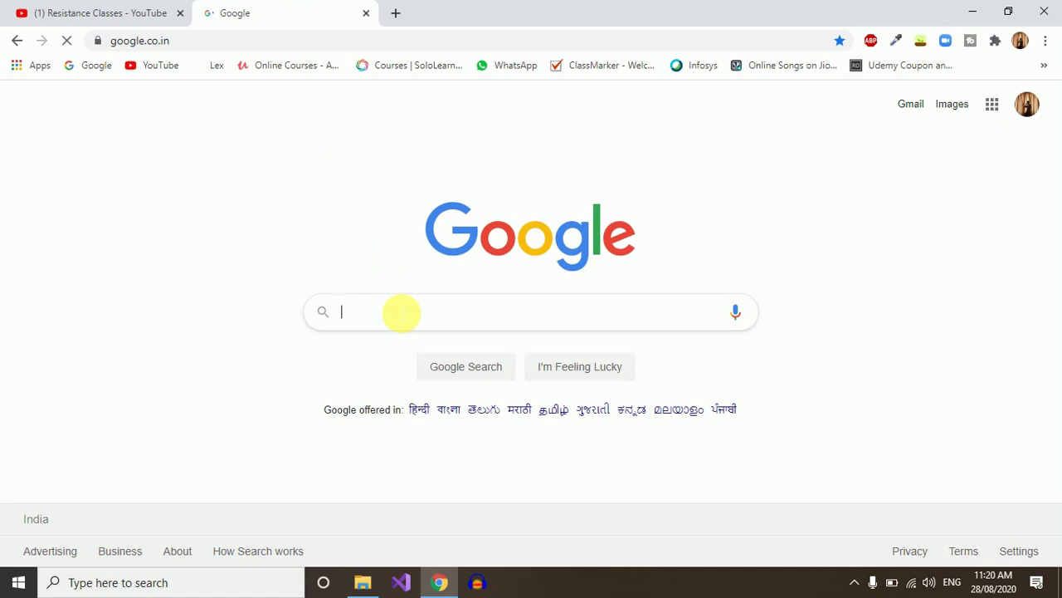
pyautogui.write('cc')
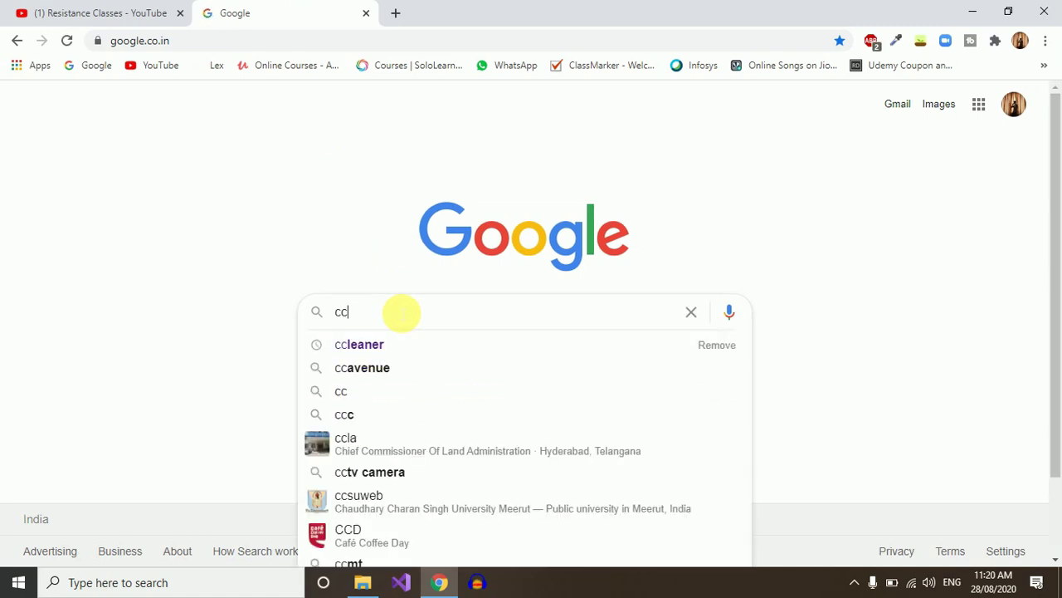
pyautogui.press('Down')
pyautogui.press('Return')
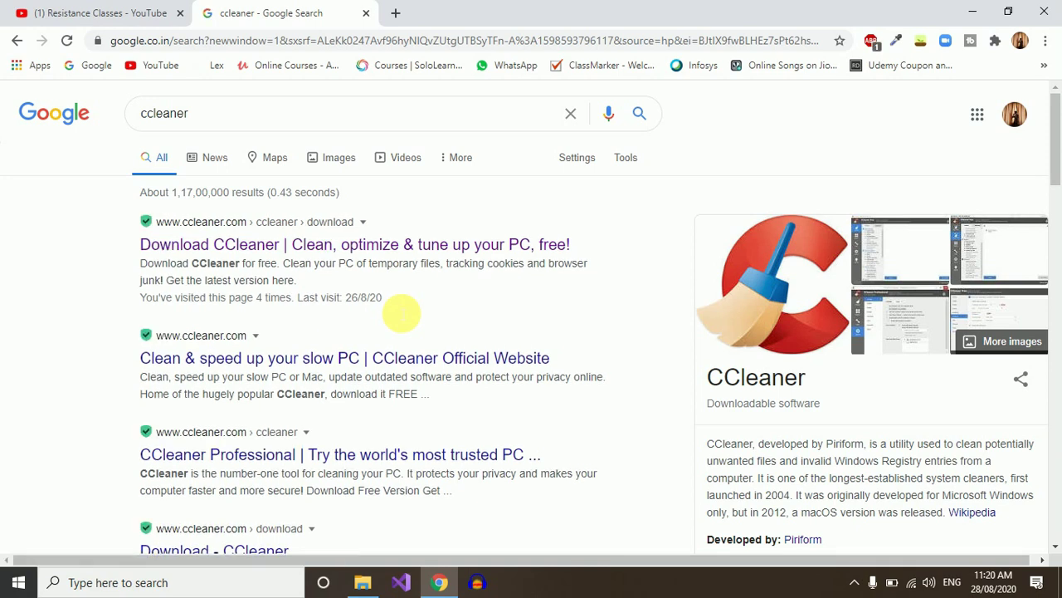
pyautogui.click(369, 245)
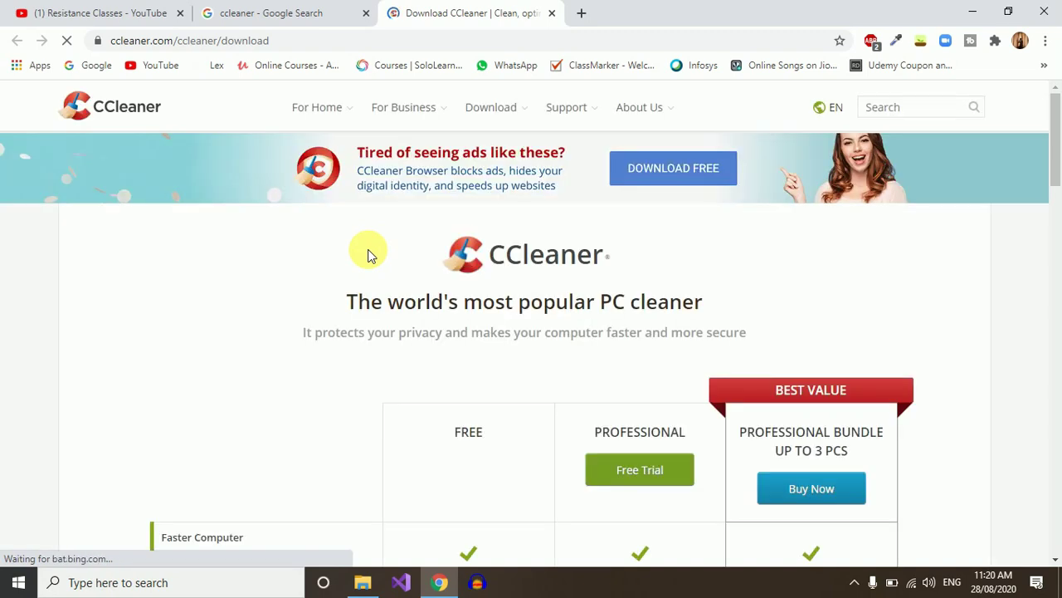
# Step: Review the comparison of the Free, Professional and Professional Bundle editions on the CCleaner download page
pyautogui.scroll(-1, 486, 462)
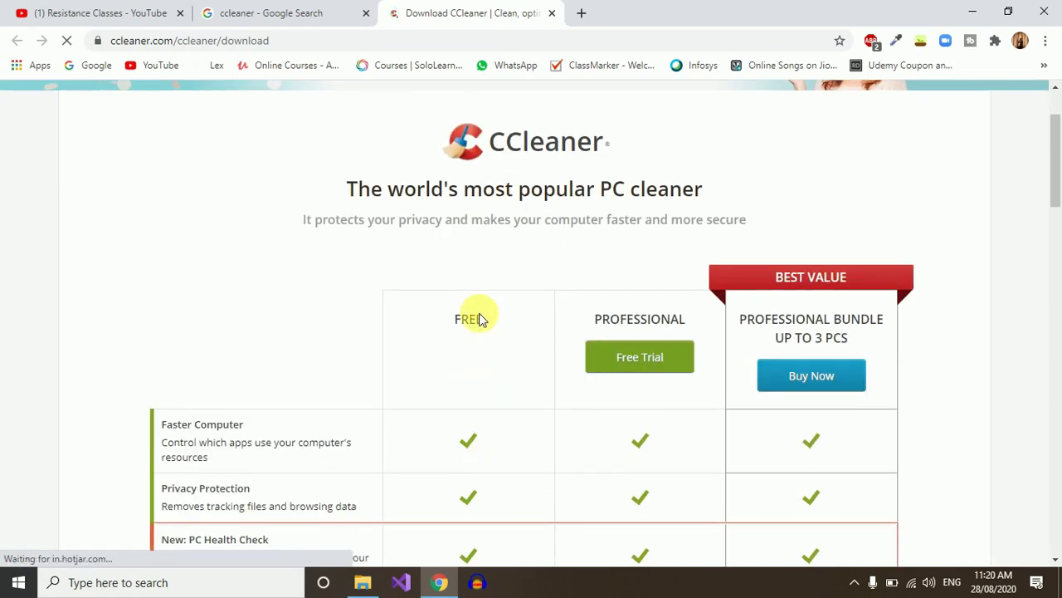
pyautogui.scroll(-3, 489, 517)
pyautogui.scroll(-5, 488, 517)
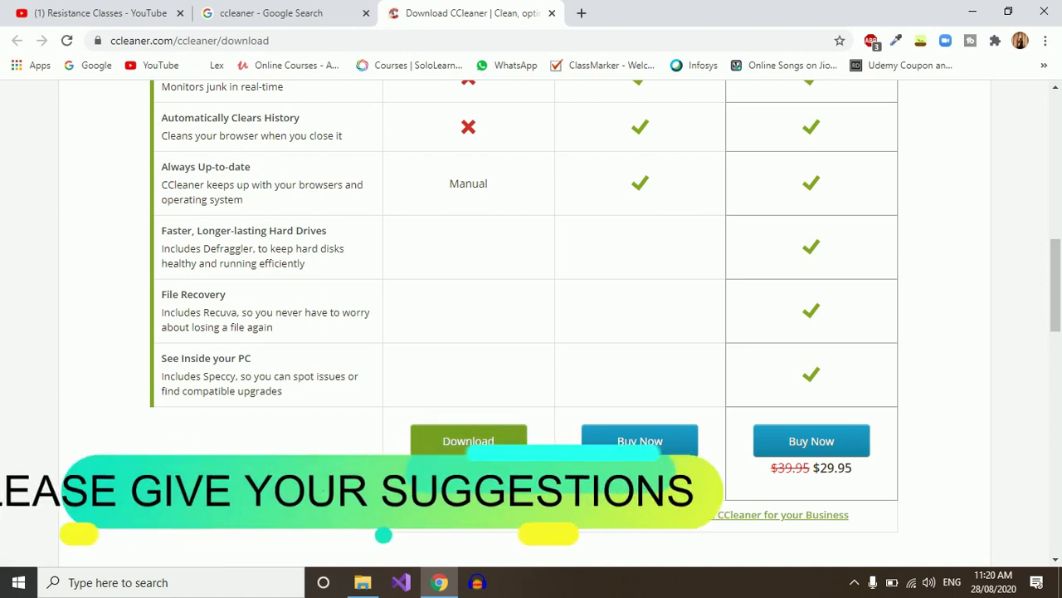
pyautogui.scroll(10, 531, 332)
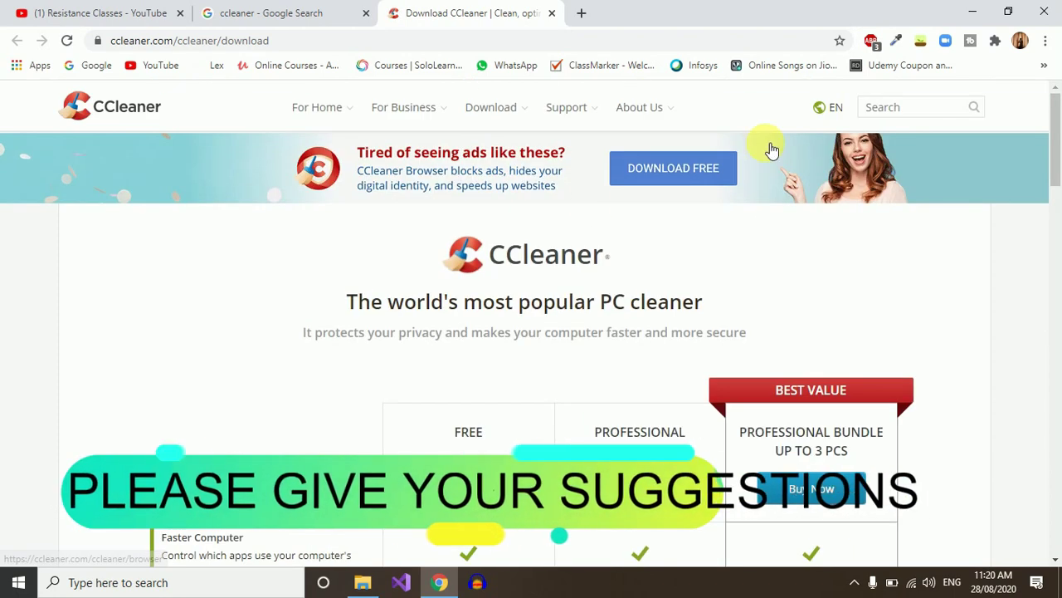
# Step: Minimize Chrome, open CCleaner from the desktop and scan the registry for issues with all categories checked
pyautogui.click(968, 10)
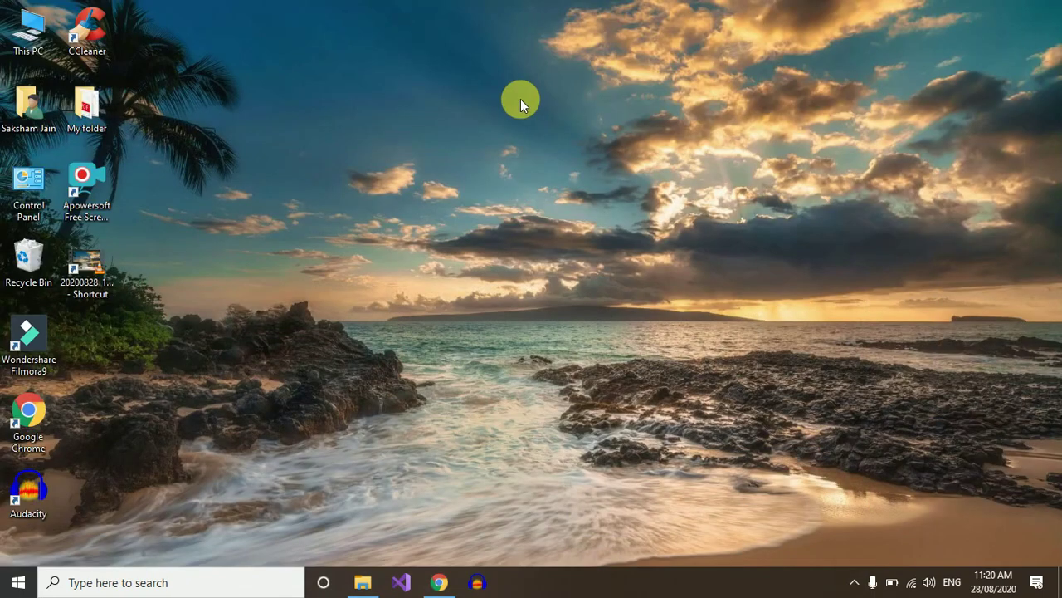
pyautogui.doubleClick(91, 46)
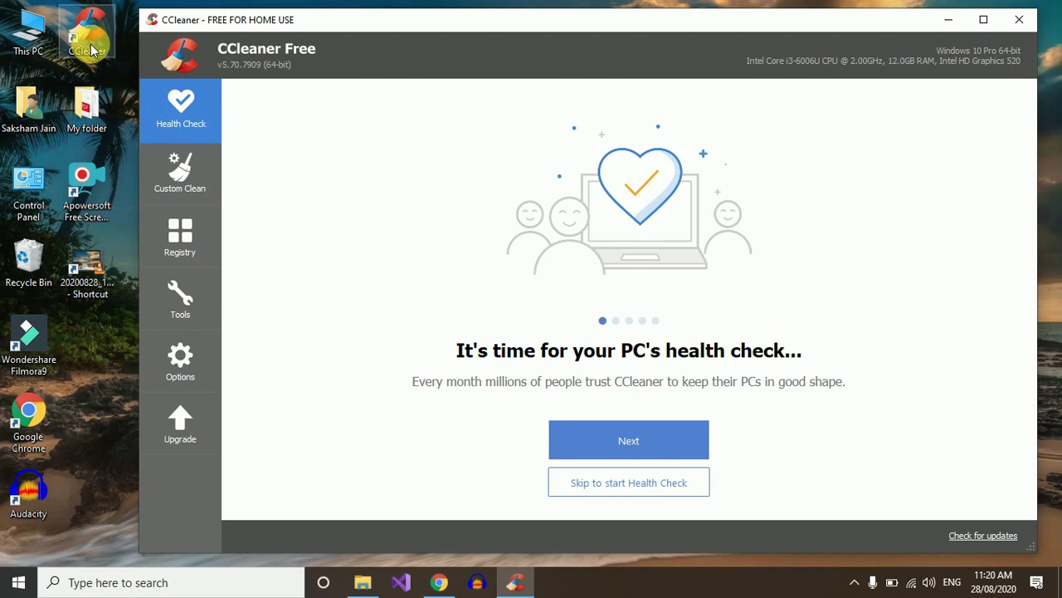
pyautogui.click(174, 238)
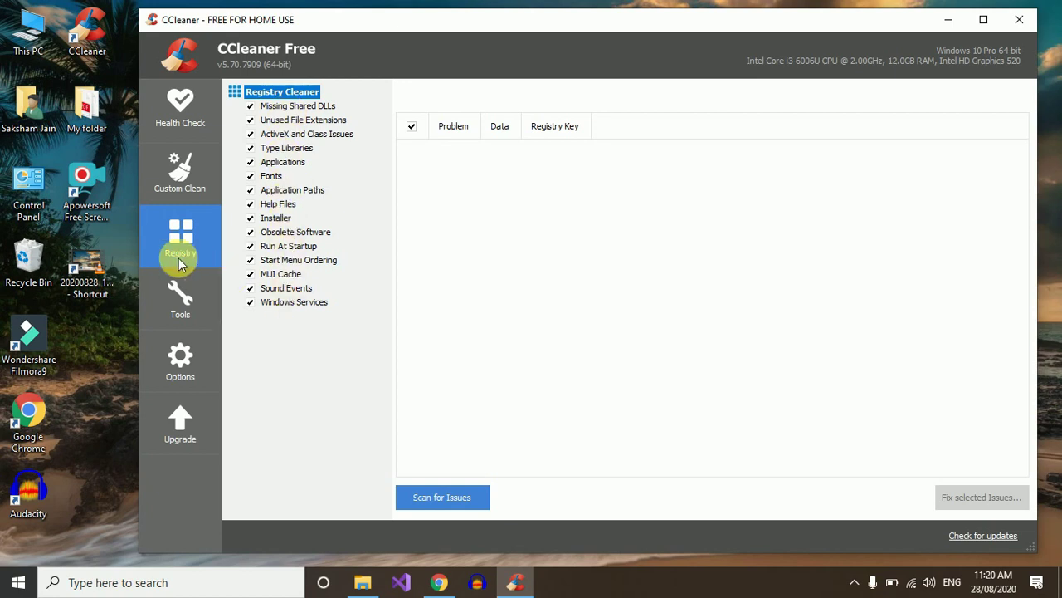
pyautogui.click(445, 498)
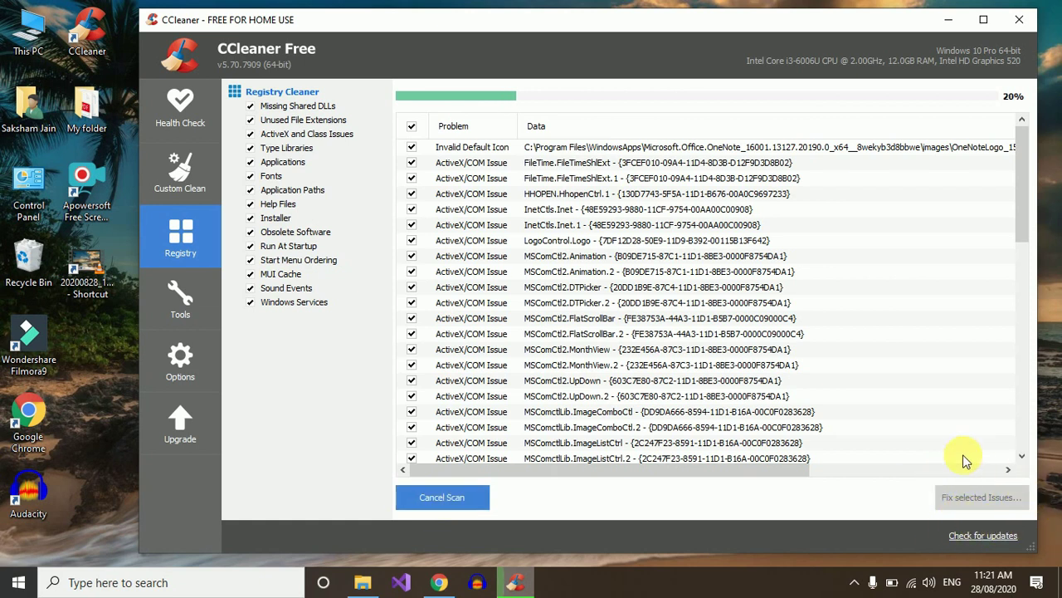
pyautogui.scroll(-1, 538, 282)
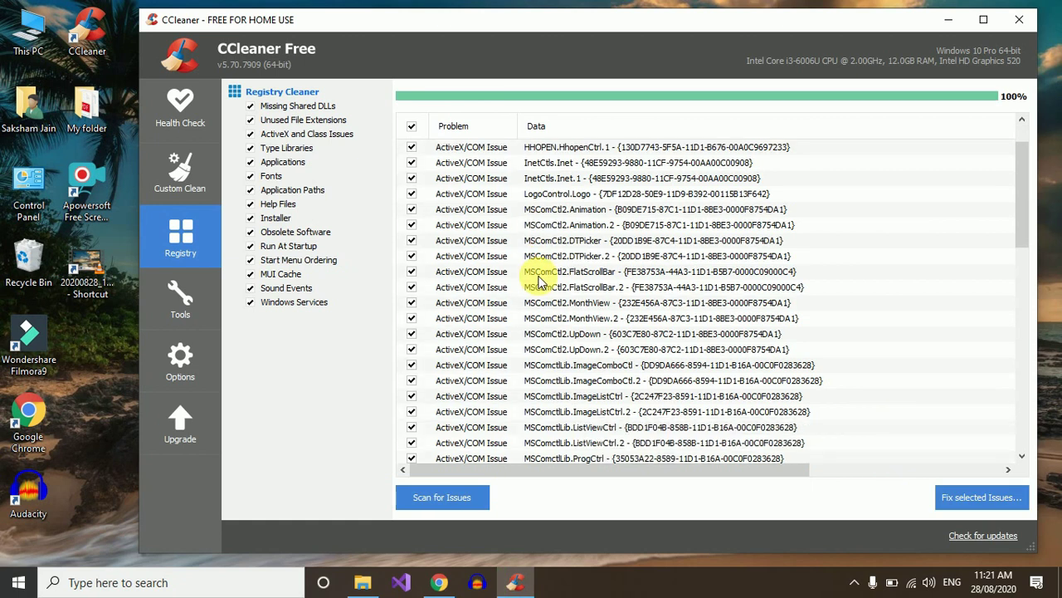
pyautogui.scroll(1, 538, 283)
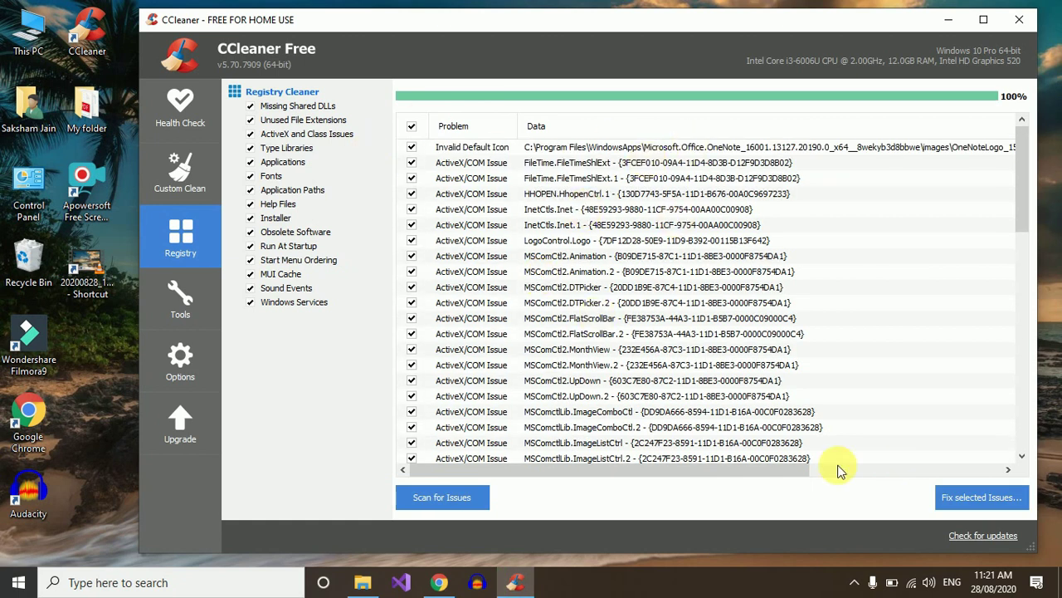
# Step: Fix all selected registry issues without backing up the registry, and close the issue dialog
pyautogui.click(976, 497)
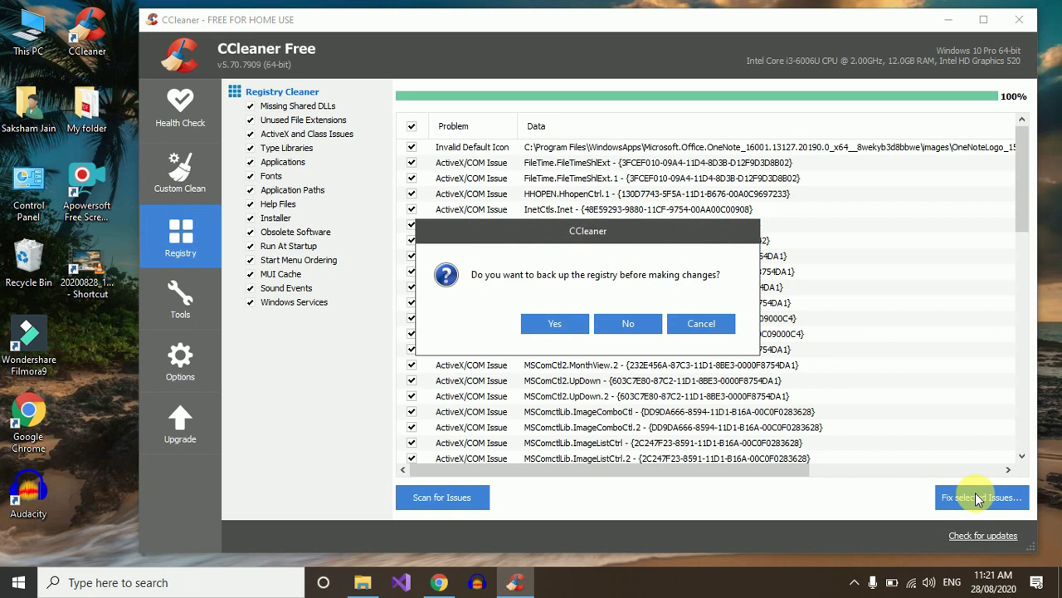
pyautogui.click(628, 323)
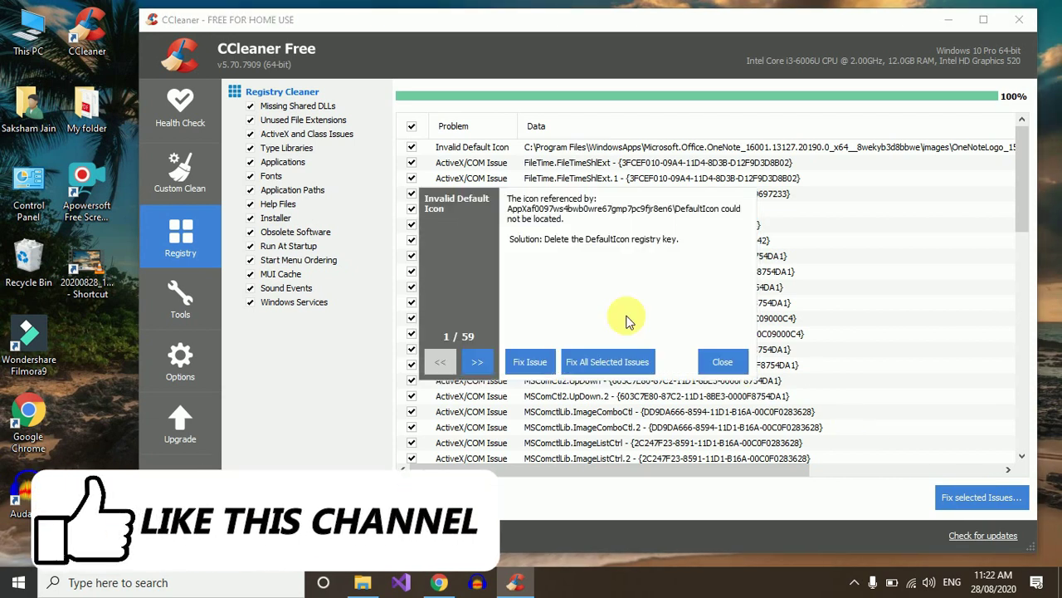
pyautogui.click(604, 363)
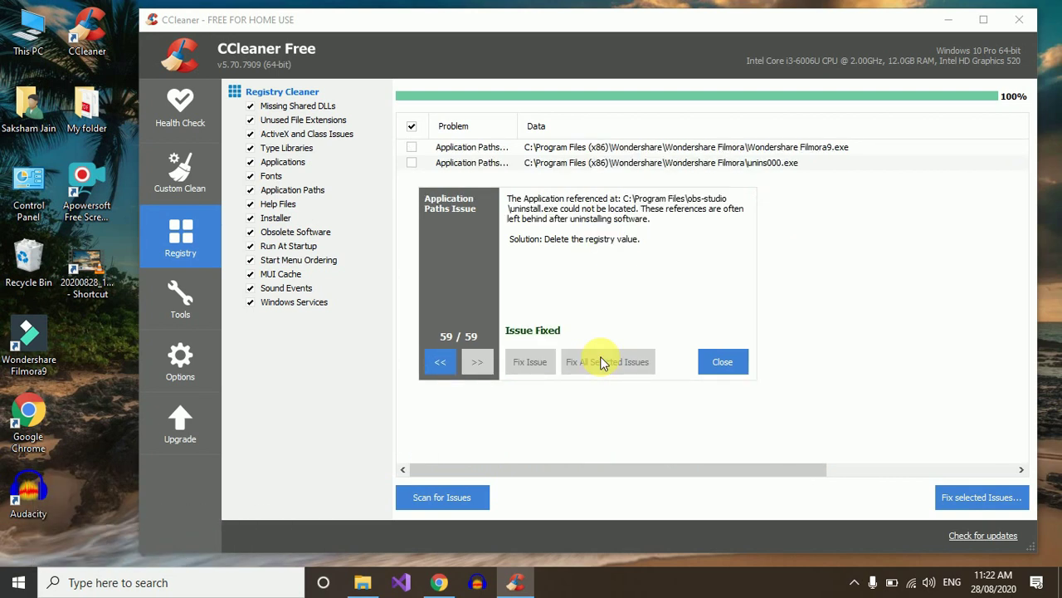
pyautogui.click(712, 362)
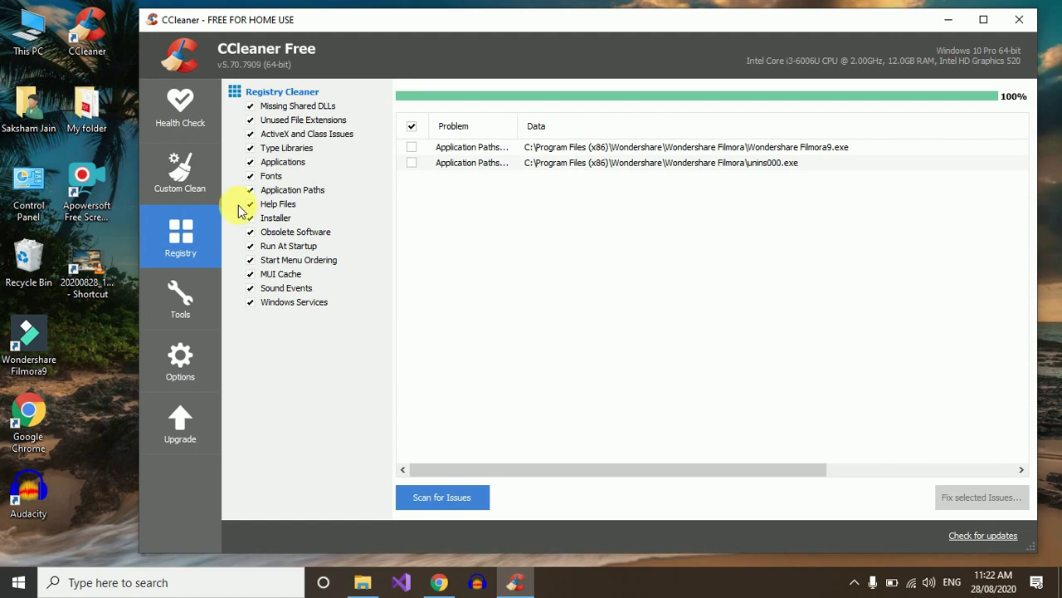
# Step: Analyze the removable files with Custom Clean without closing Google Chrome, and close CCleaner
pyautogui.click(199, 183)
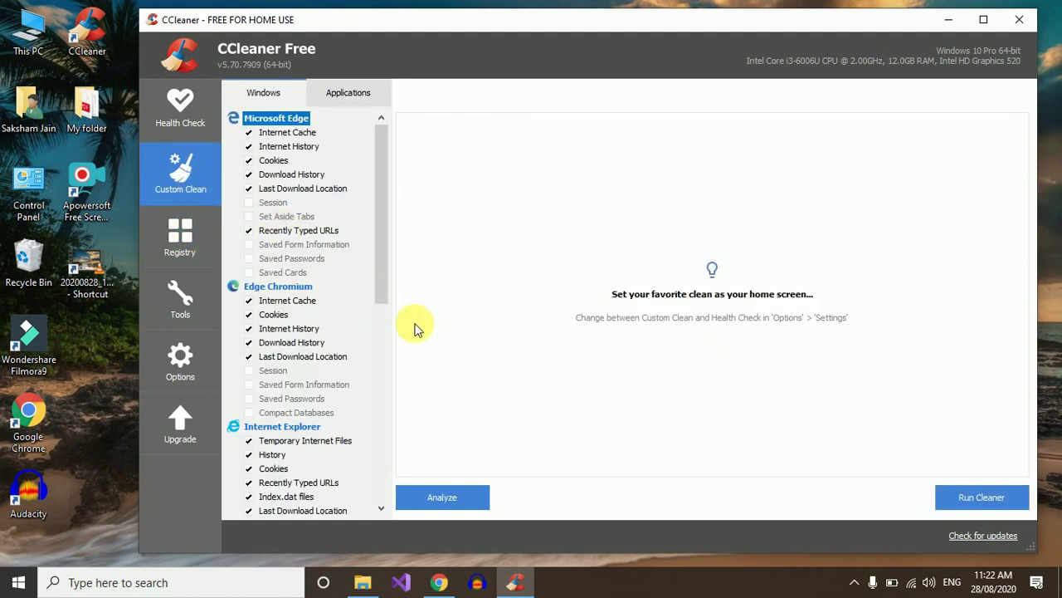
pyautogui.click(440, 497)
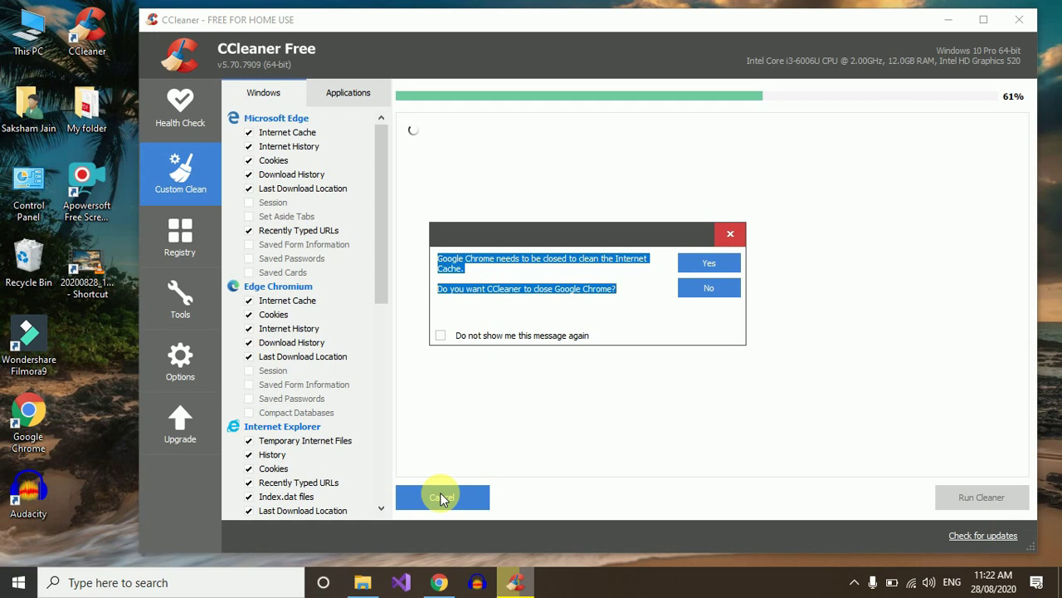
pyautogui.press('Escape')
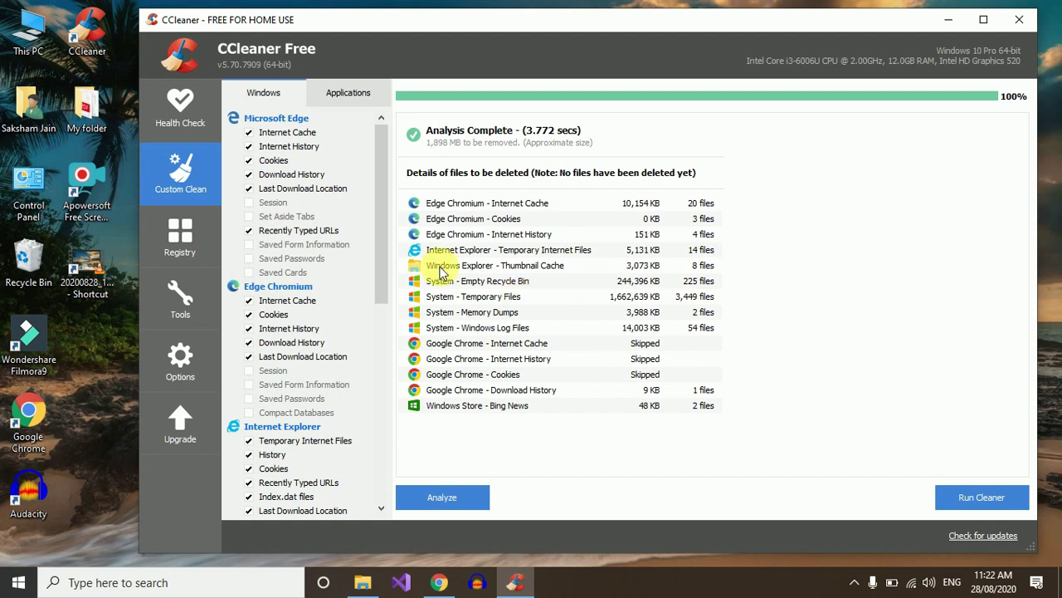
pyautogui.click(1019, 19)
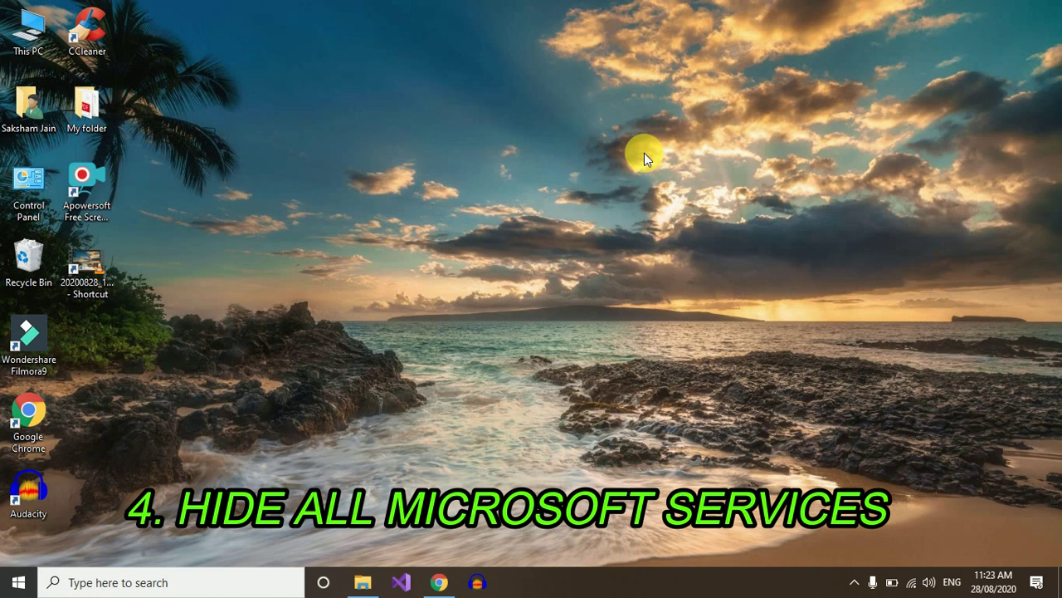
# Step: Run "msconfig" to open System Configuration
pyautogui.press('super+r')
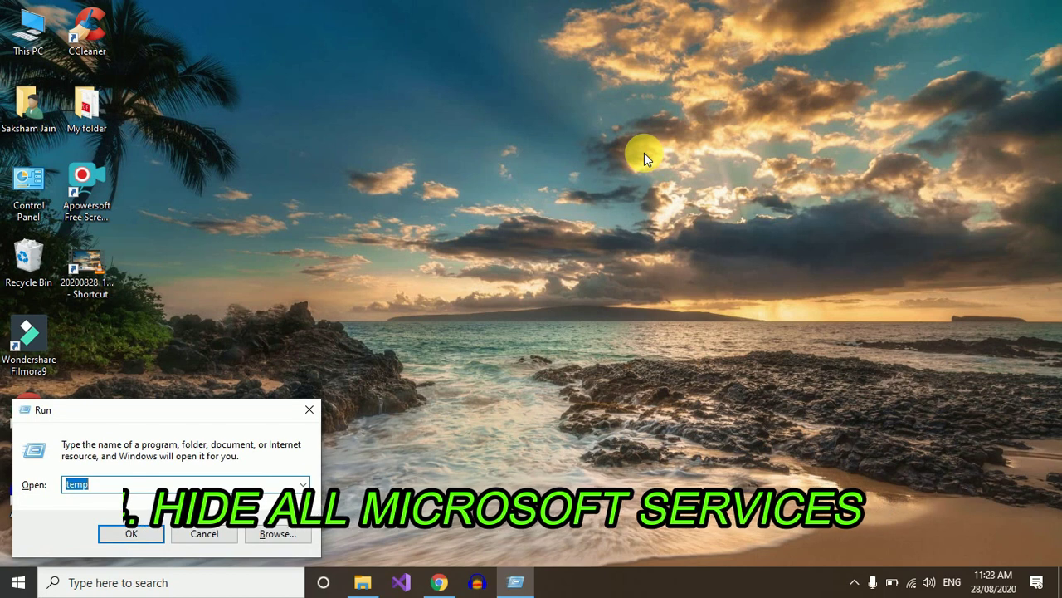
pyautogui.write('ms')
pyautogui.press('Down')
pyautogui.press('Down')
pyautogui.press('Down')
pyautogui.press('Return')
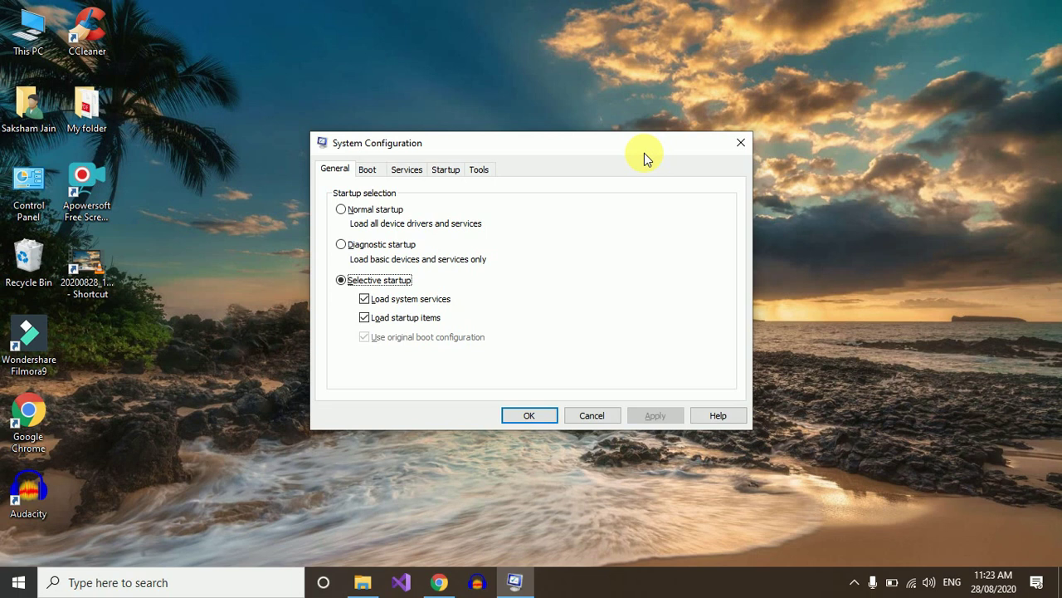
# Step: Hide all Microsoft services in the System Configuration services list and apply the settings
pyautogui.click(414, 169)
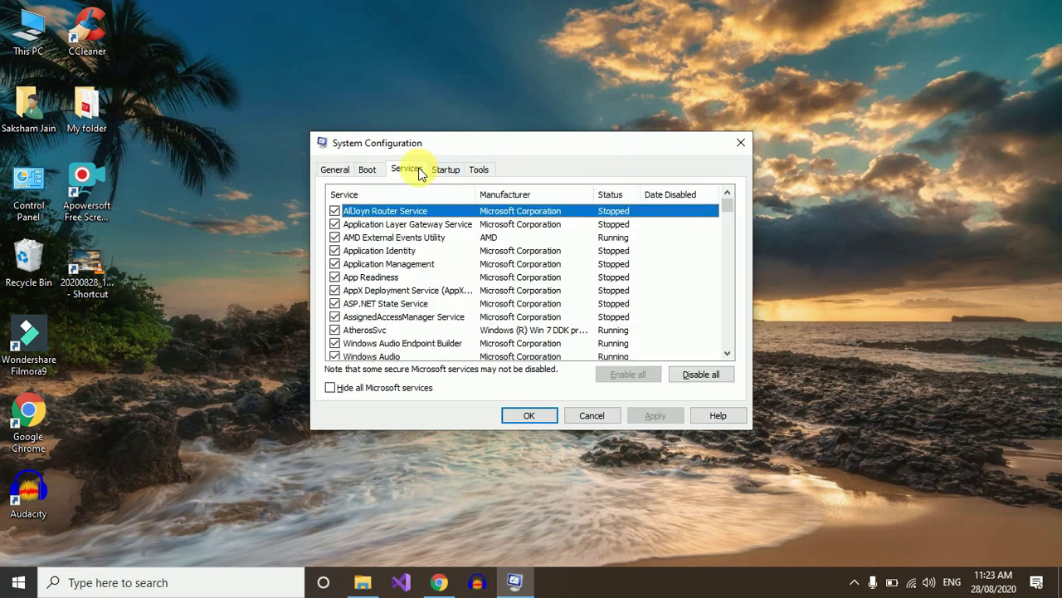
pyautogui.click(386, 387)
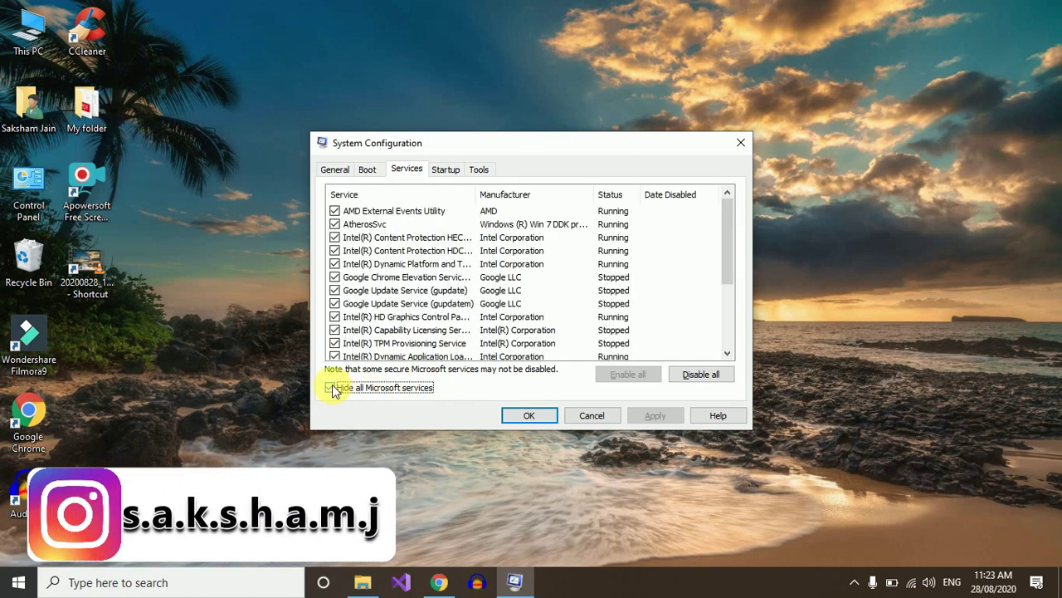
pyautogui.click(333, 389)
pyautogui.click(332, 389)
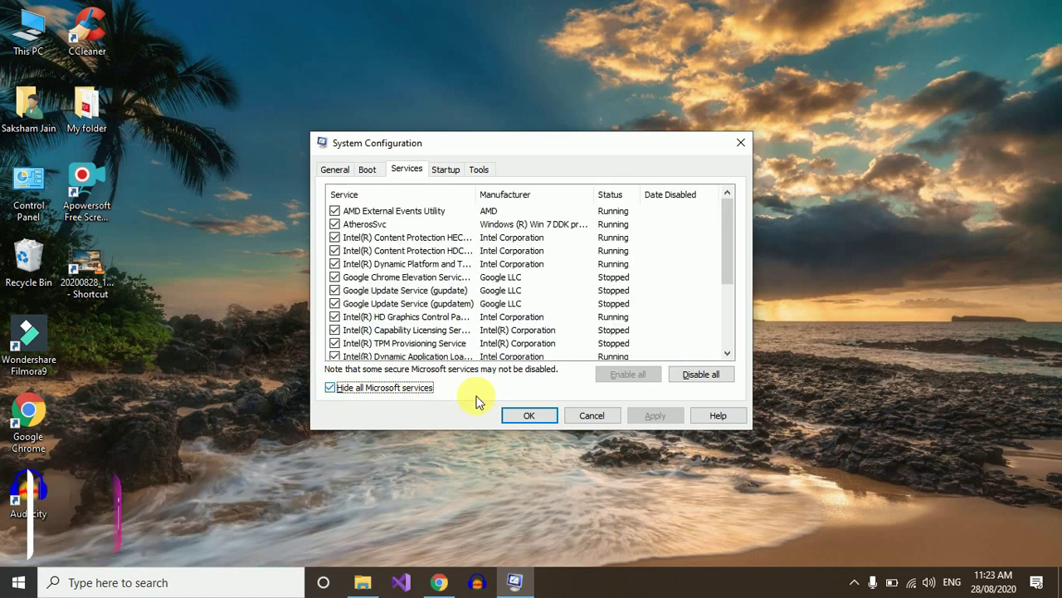
pyautogui.click(525, 418)
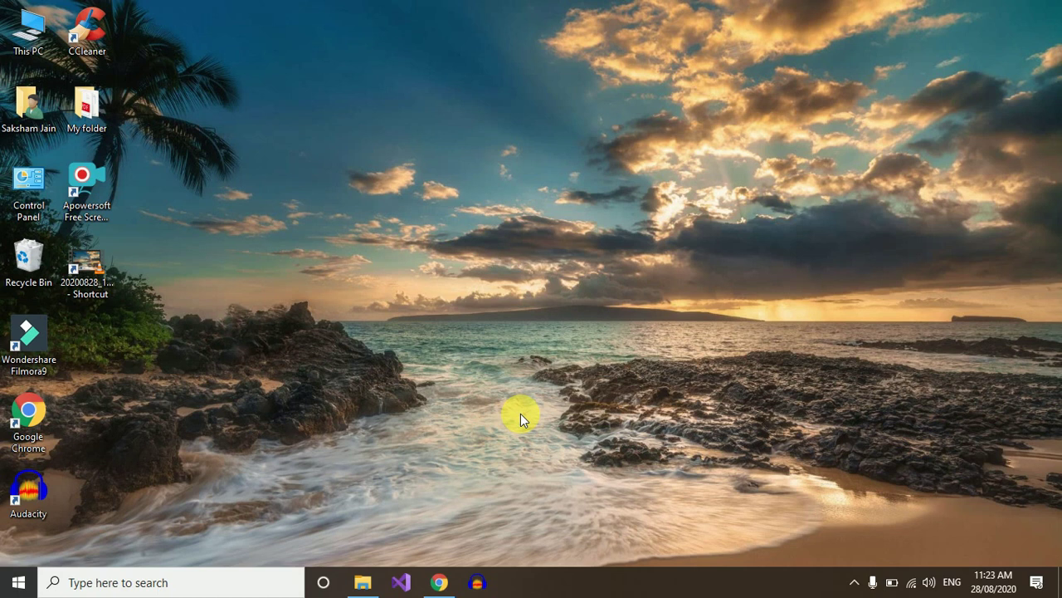
# Step: Search Windows for "upda", open the Windows Update settings to view the update status, and close Settings
pyautogui.click(196, 581)
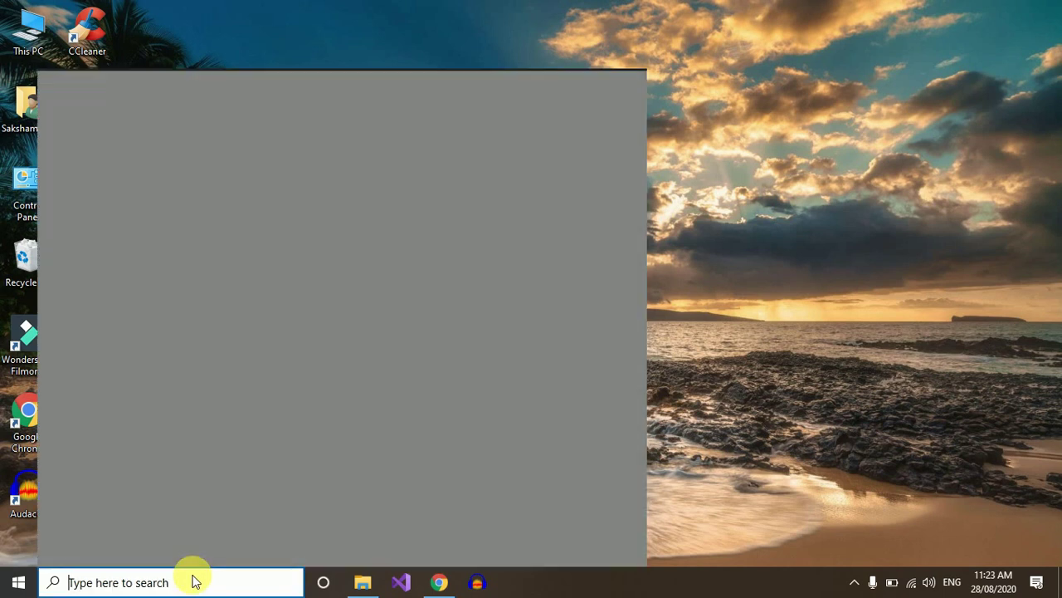
pyautogui.write('upda')
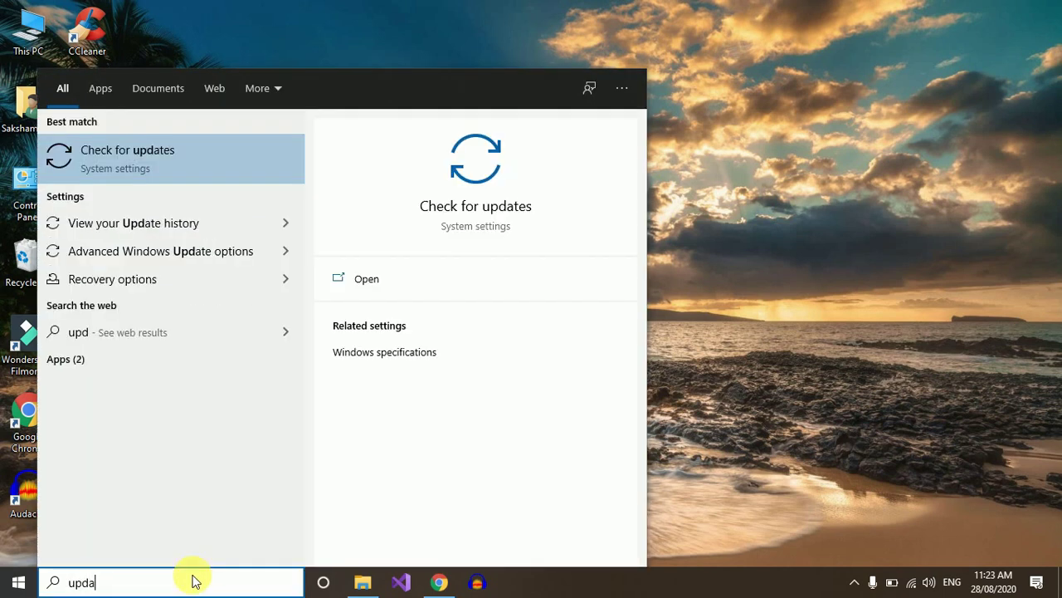
pyautogui.press('Return')
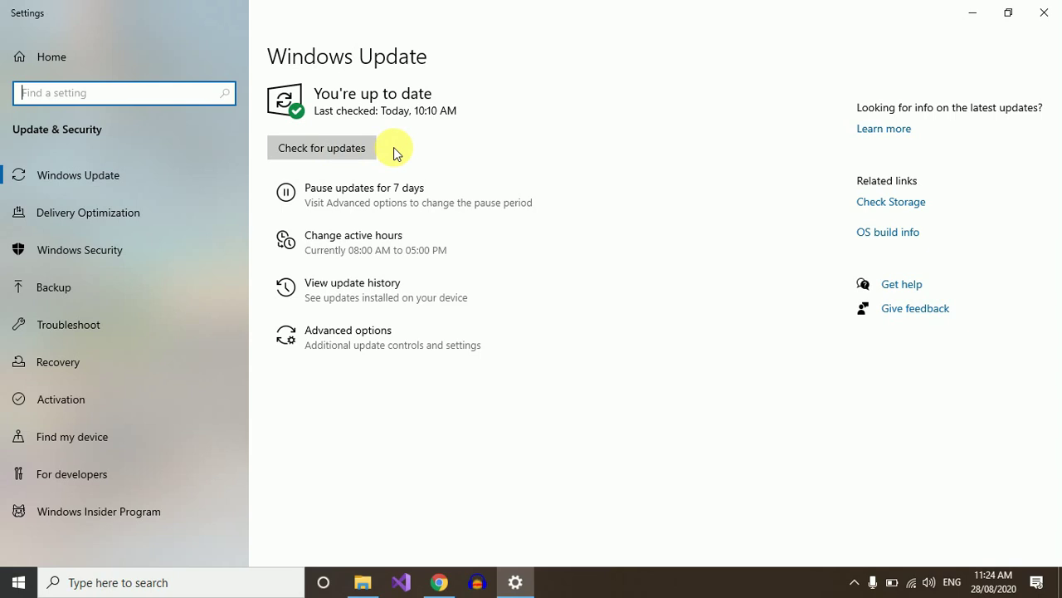
pyautogui.click(1044, 12)
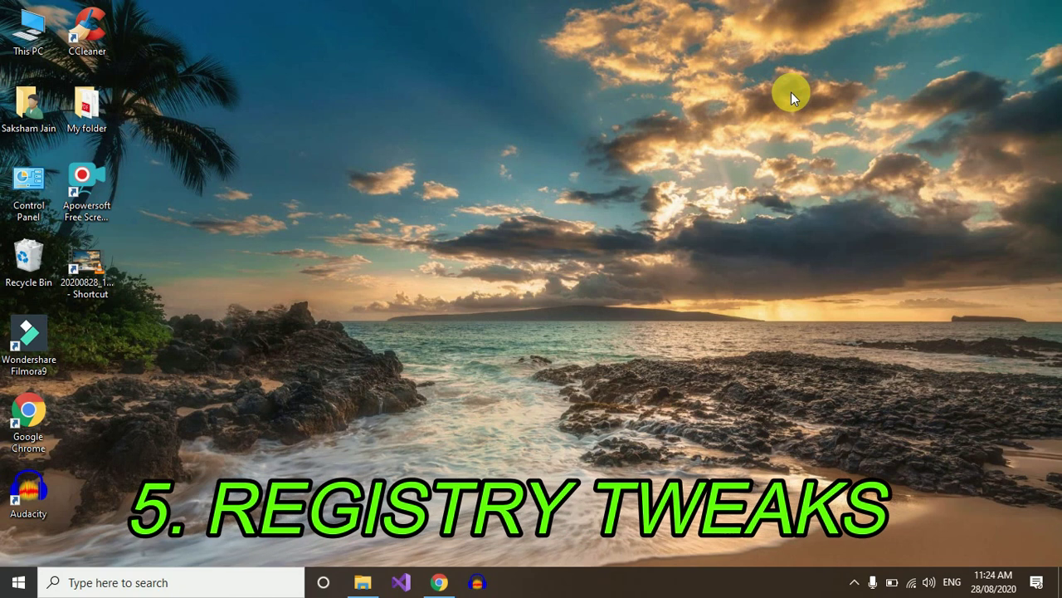
# Step: Run "regedit" and go to the HKEY_CURRENT_USER\Control Panel\Mouse key in the Registry Editor
pyautogui.press('super+r')
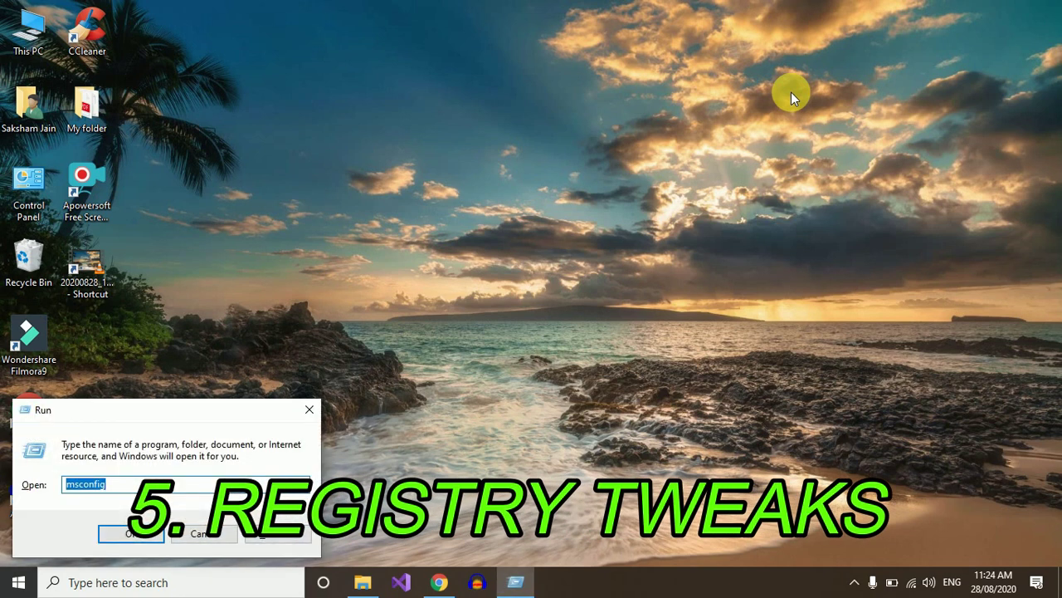
pyautogui.write('regedit')
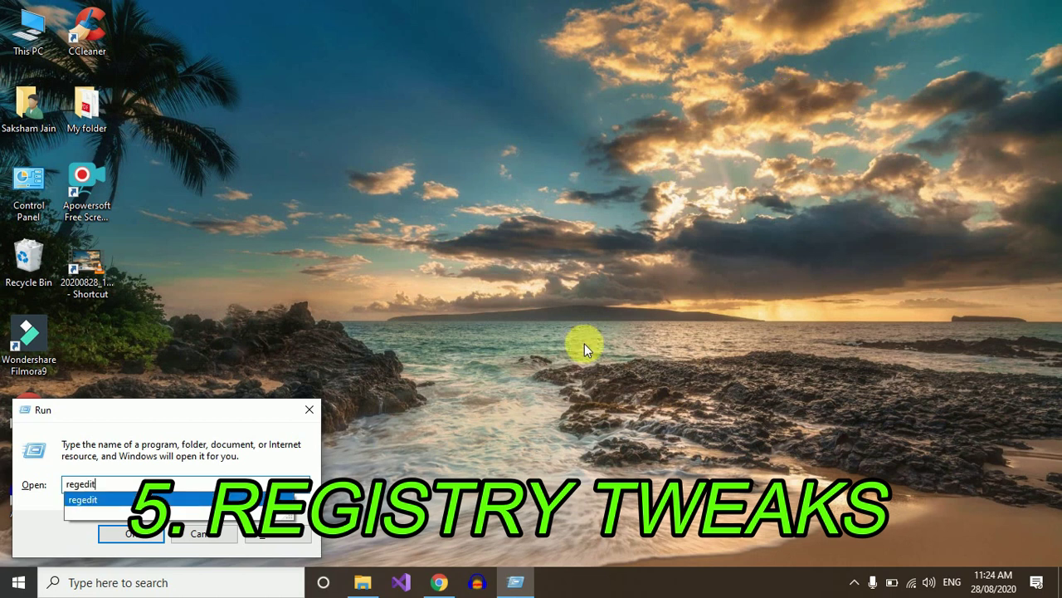
pyautogui.click(133, 532)
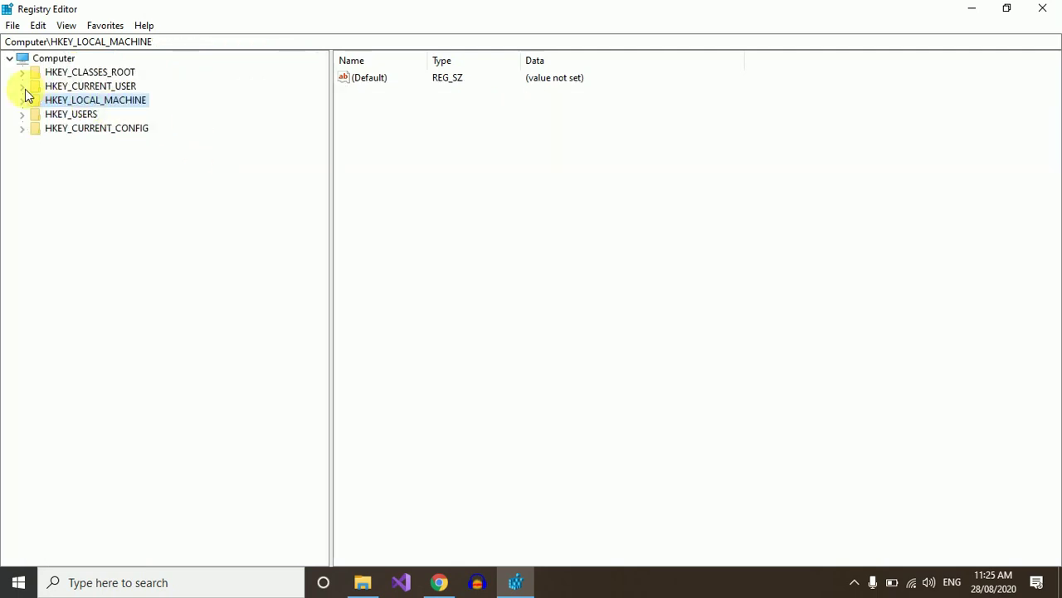
pyautogui.click(22, 86)
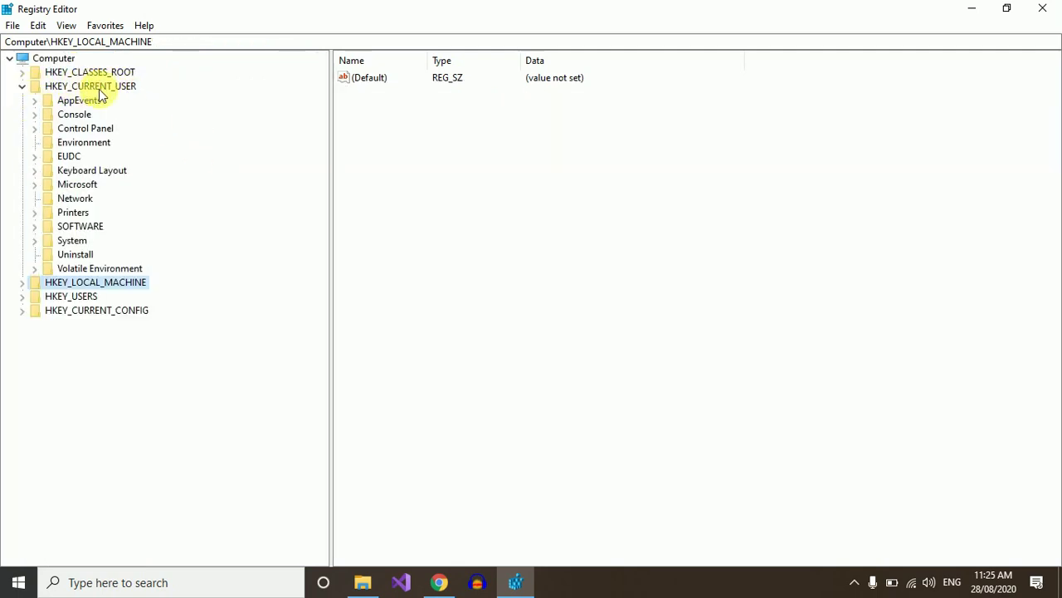
pyautogui.click(35, 129)
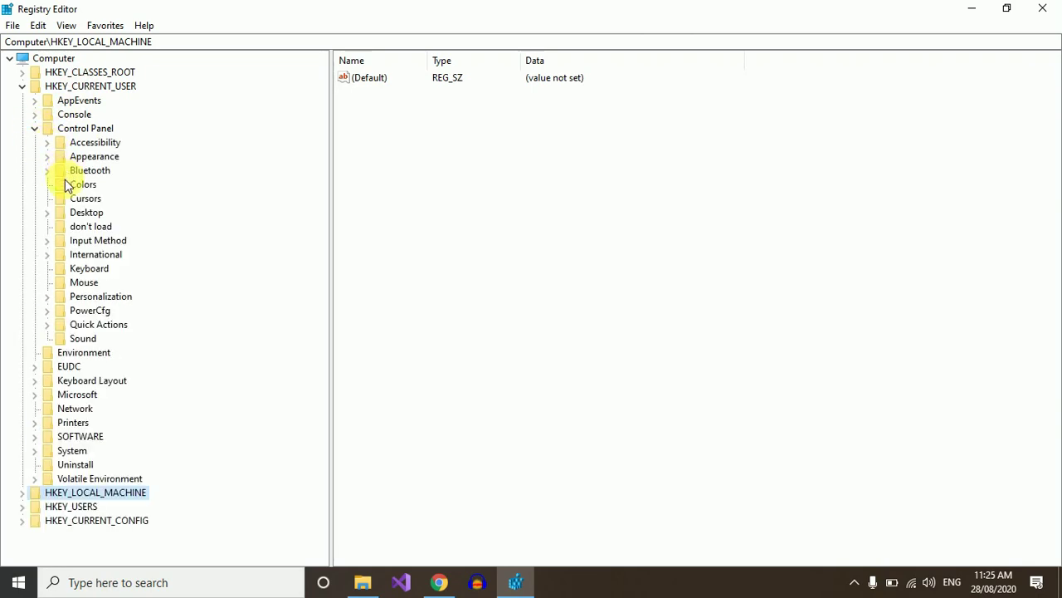
pyautogui.click(68, 285)
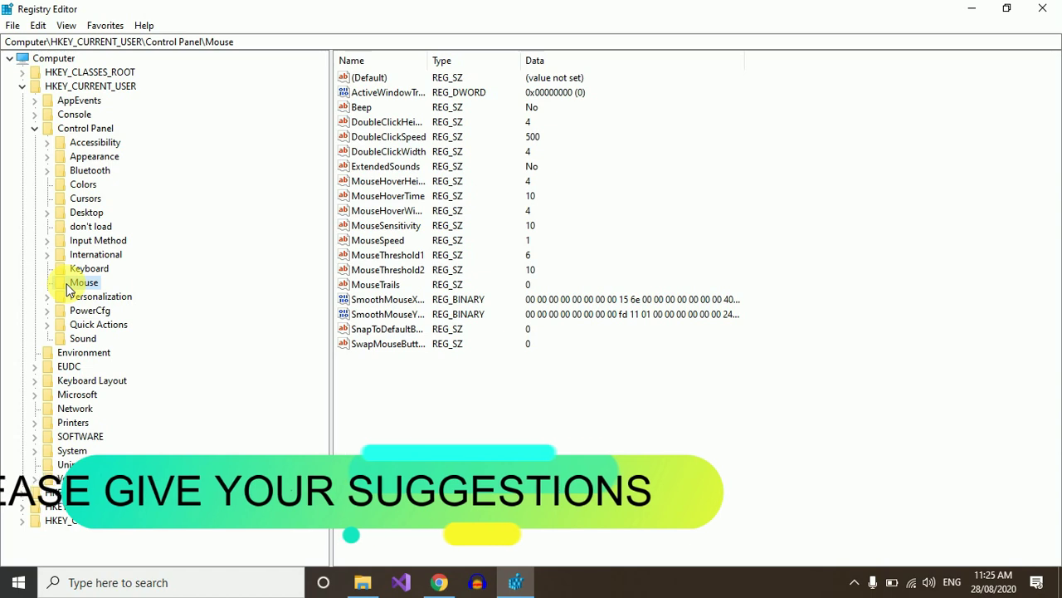
# Step: Set the MouseHoverTime value data to 10 and collapse the HKEY_CURRENT_USER branch
pyautogui.click(418, 197)
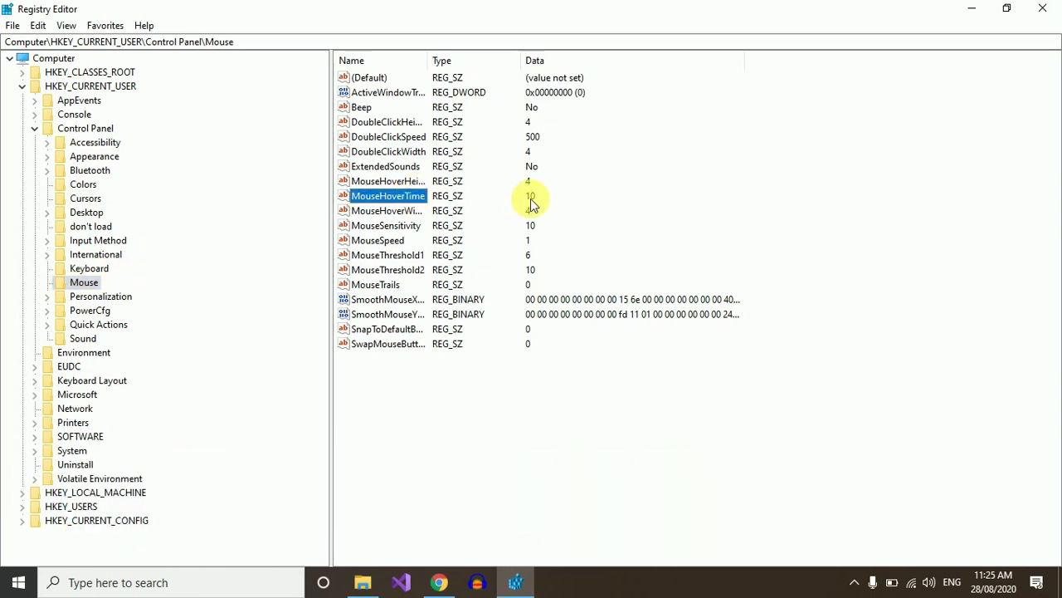
pyautogui.rightClick(404, 200)
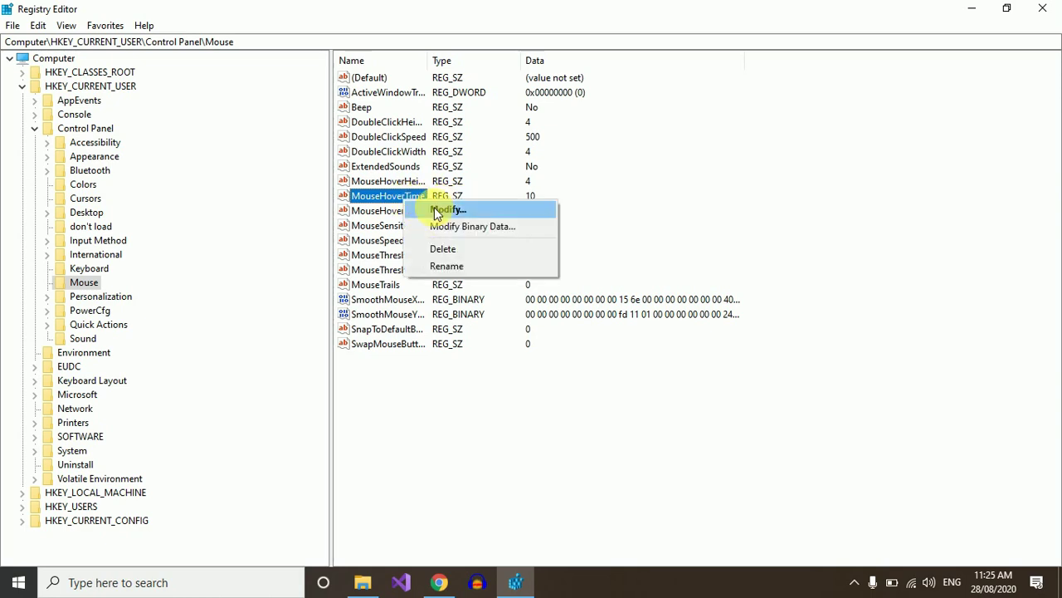
pyautogui.click(438, 213)
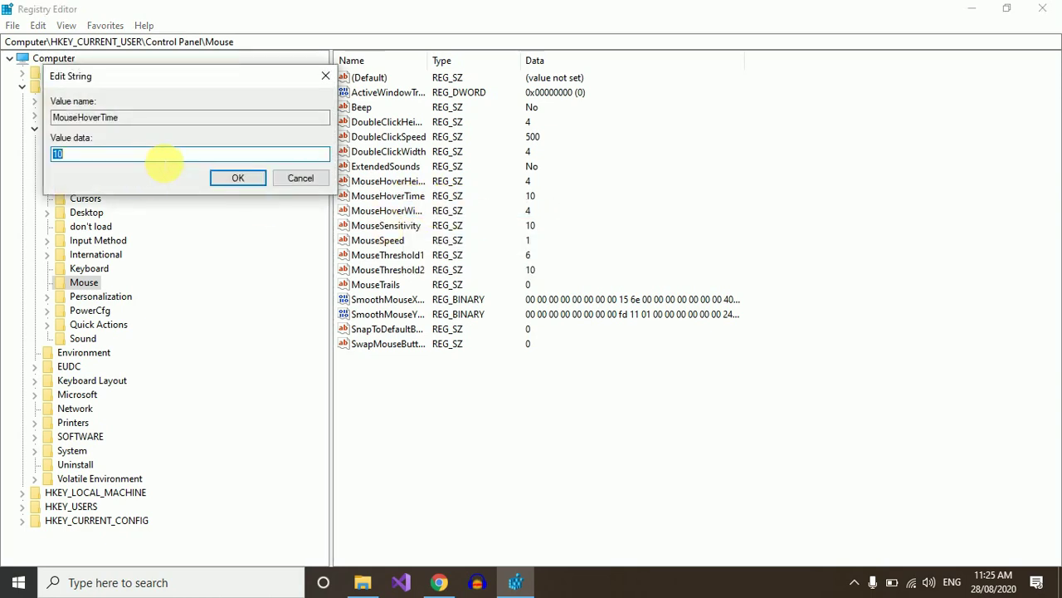
pyautogui.click(234, 182)
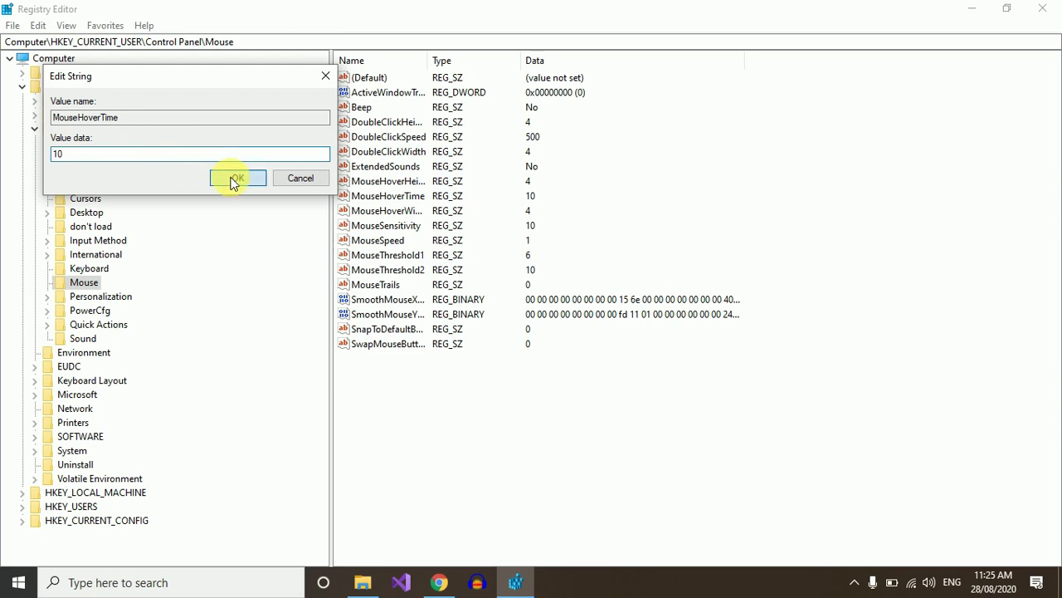
pyautogui.click(22, 88)
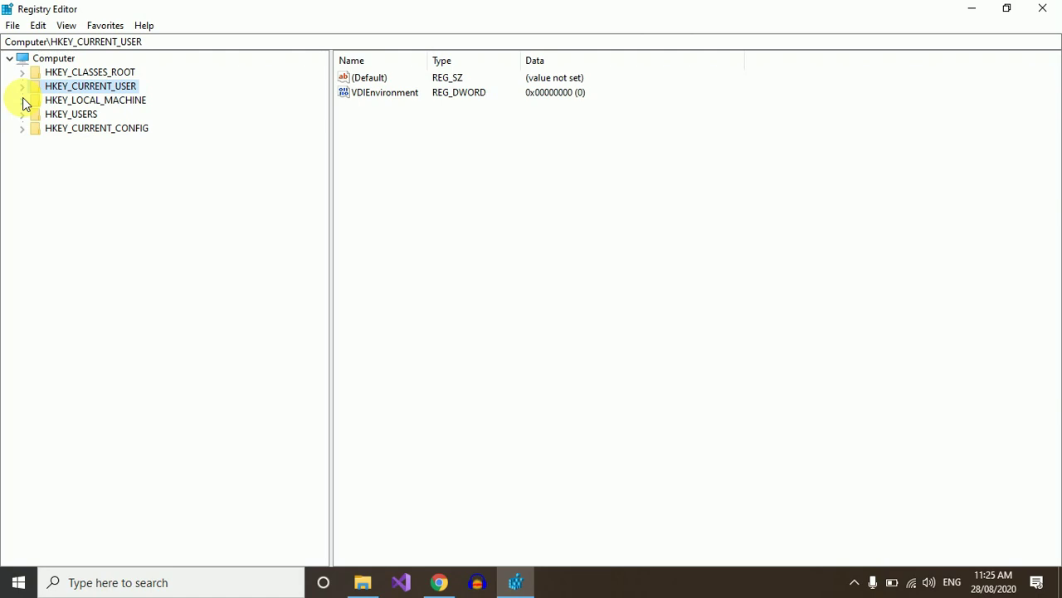
# Step: Go to the HKEY_LOCAL_MACHINE\SYSTEM\CurrentControlSet\Control key in the Registry Editor
pyautogui.click(23, 100)
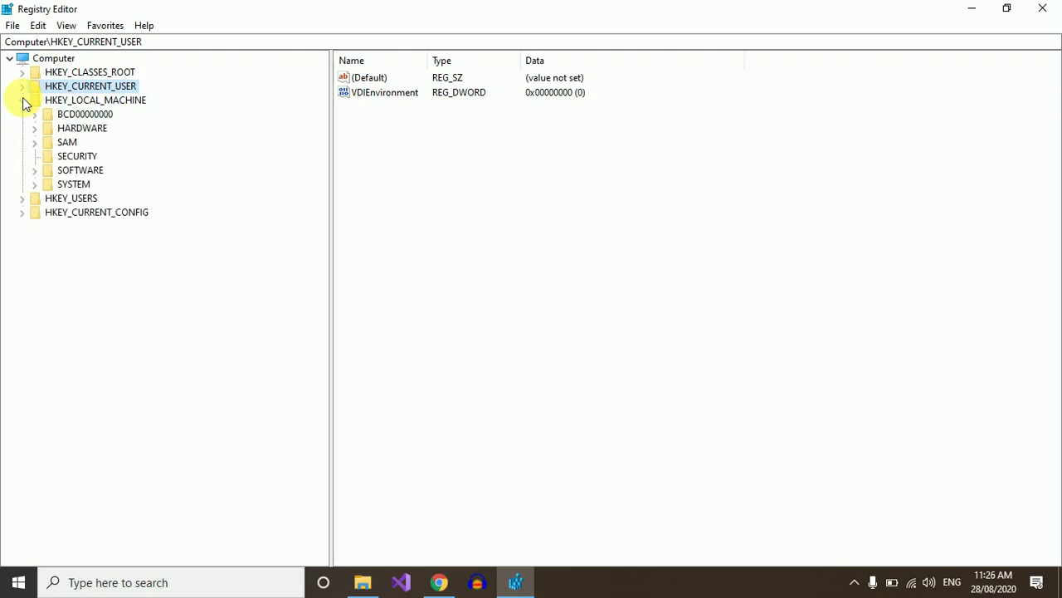
pyautogui.click(34, 185)
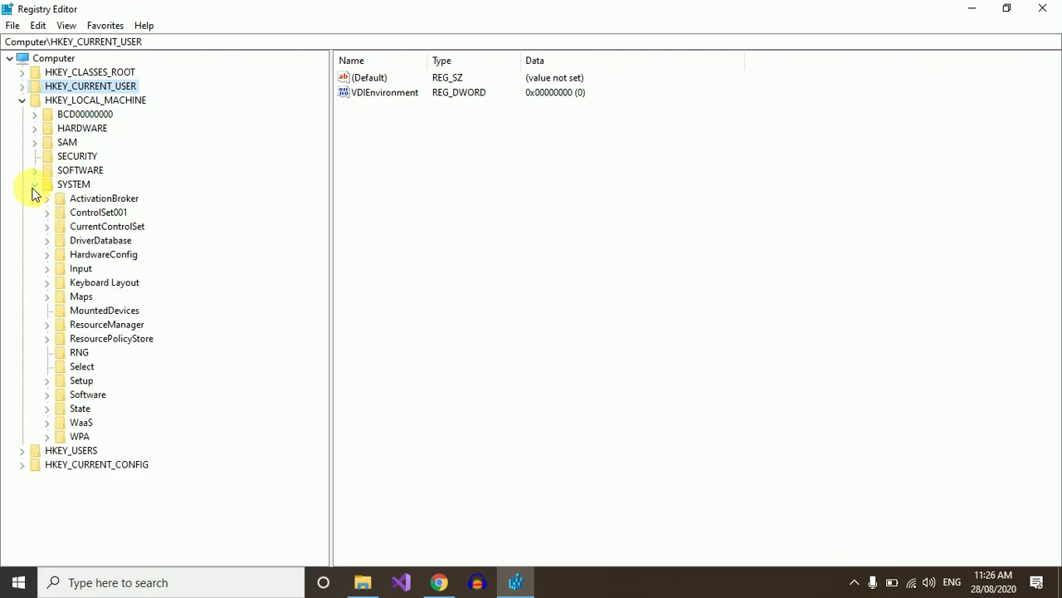
pyautogui.click(46, 226)
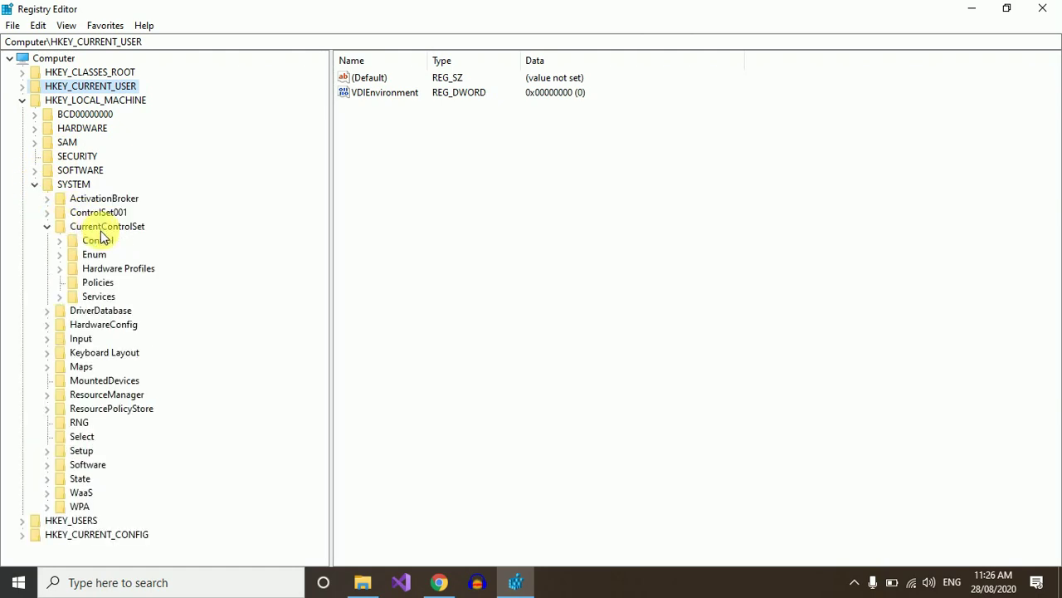
pyautogui.rightClick(91, 238)
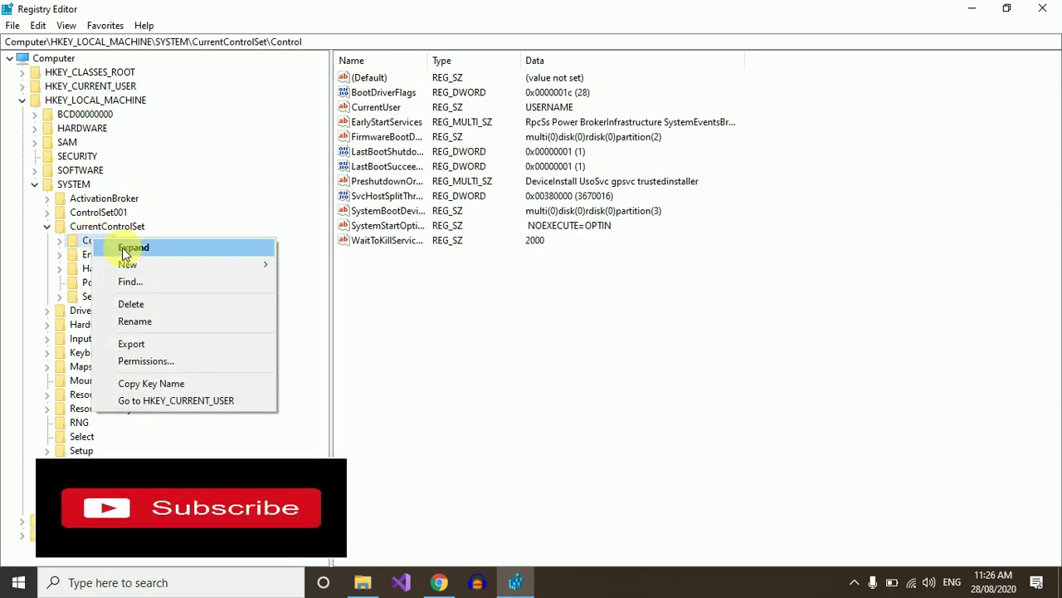
pyautogui.click(417, 339)
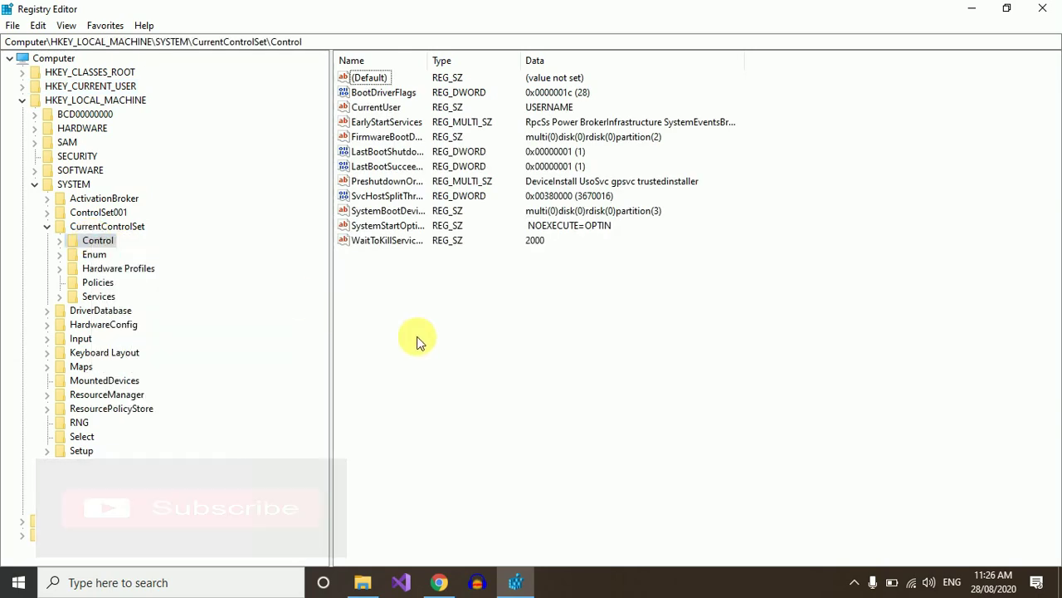
# Step: Set the WaitToKillServiceTimeout value data to 2000 and close the Registry Editor
pyautogui.click(393, 240)
pyautogui.rightClick(394, 240)
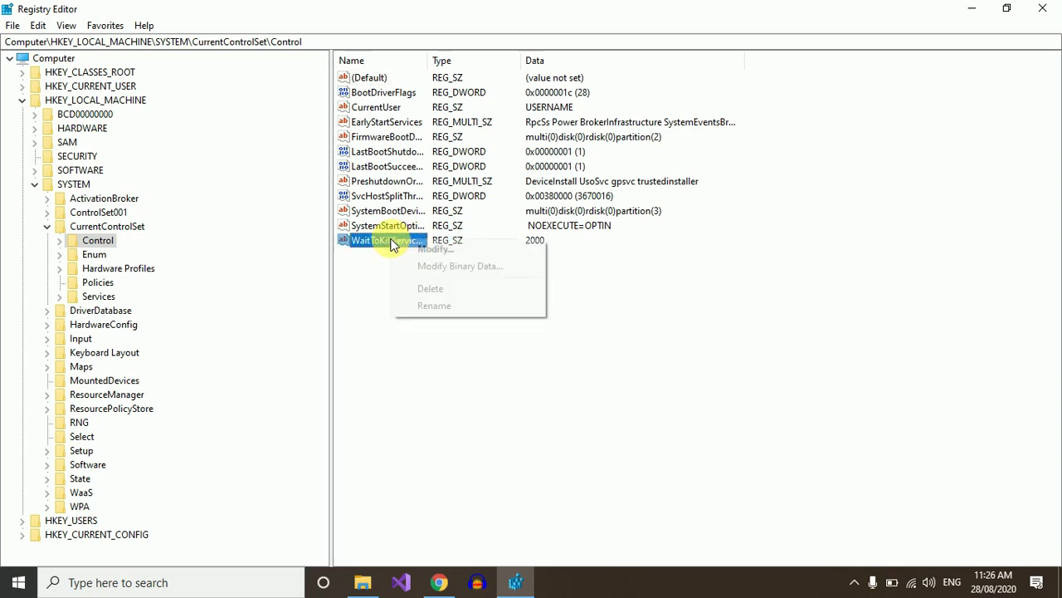
pyautogui.click(425, 249)
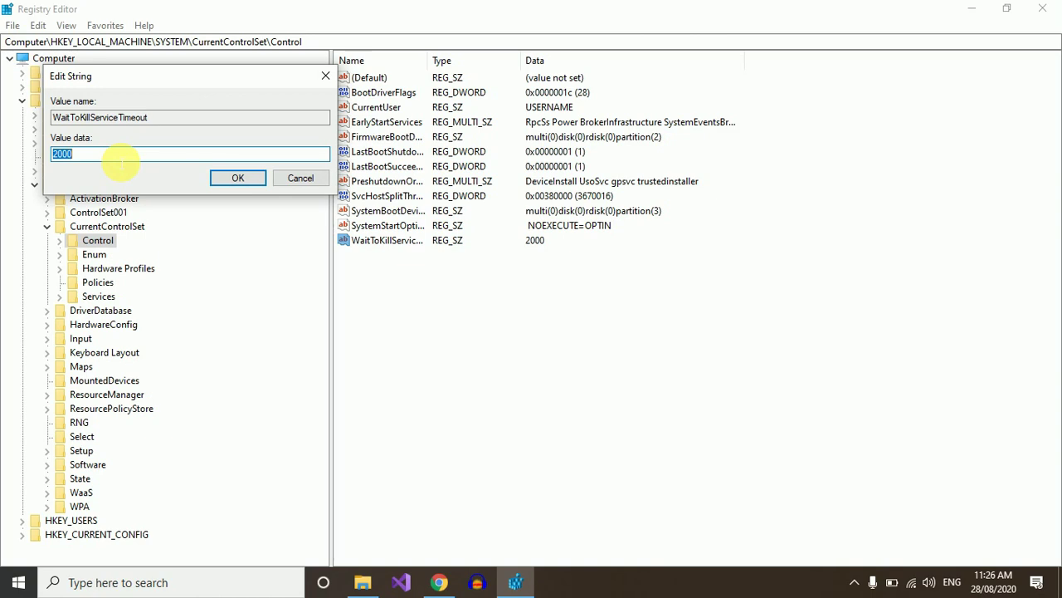
pyautogui.click(216, 179)
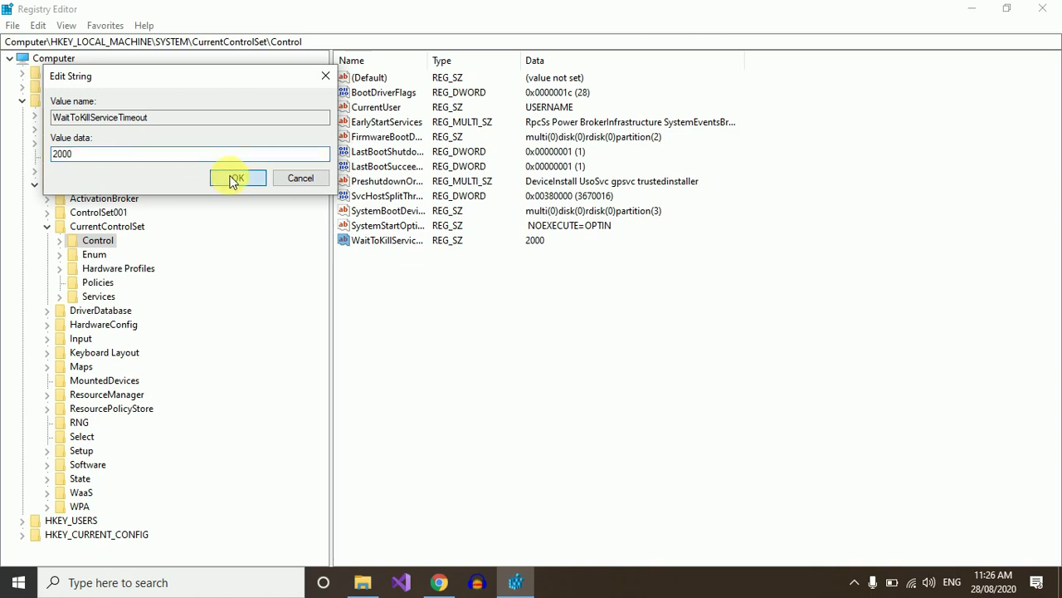
pyautogui.click(1042, 8)
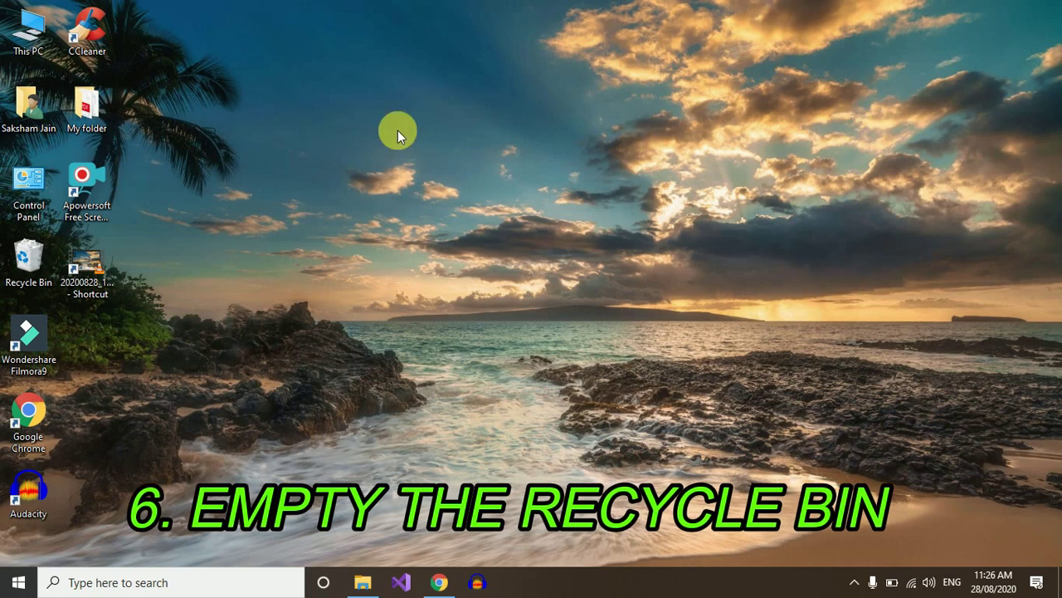
# Step: Open the Recycle Bin and permanently delete all the items in it
pyautogui.doubleClick(29, 267)
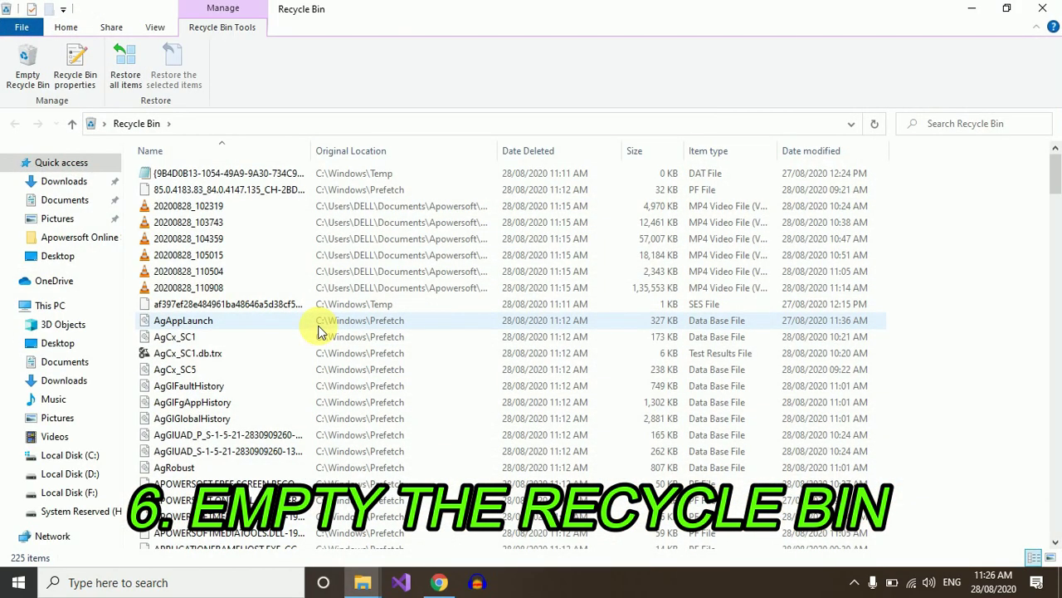
pyautogui.scroll(-15, 415, 379)
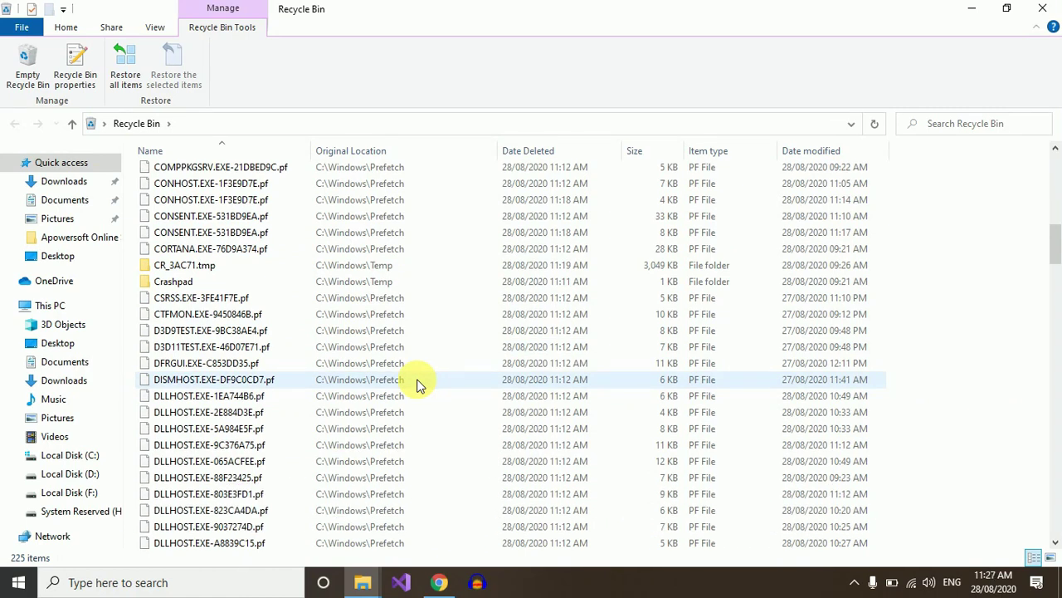
pyautogui.hotkey('ctrl', 'a')
pyautogui.press('Delete')
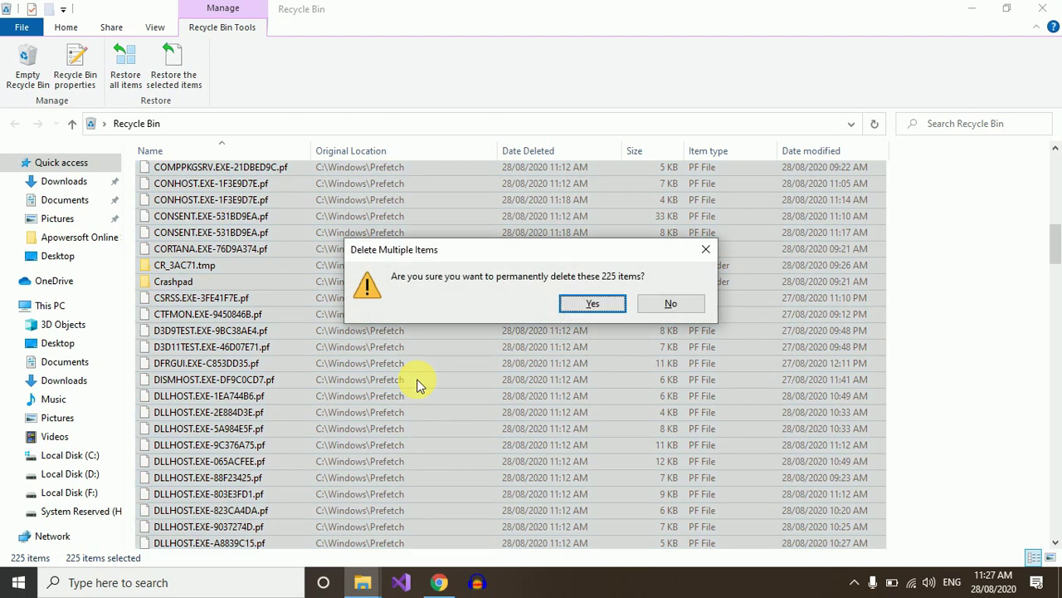
pyautogui.click(584, 302)
pyautogui.click(425, 214)
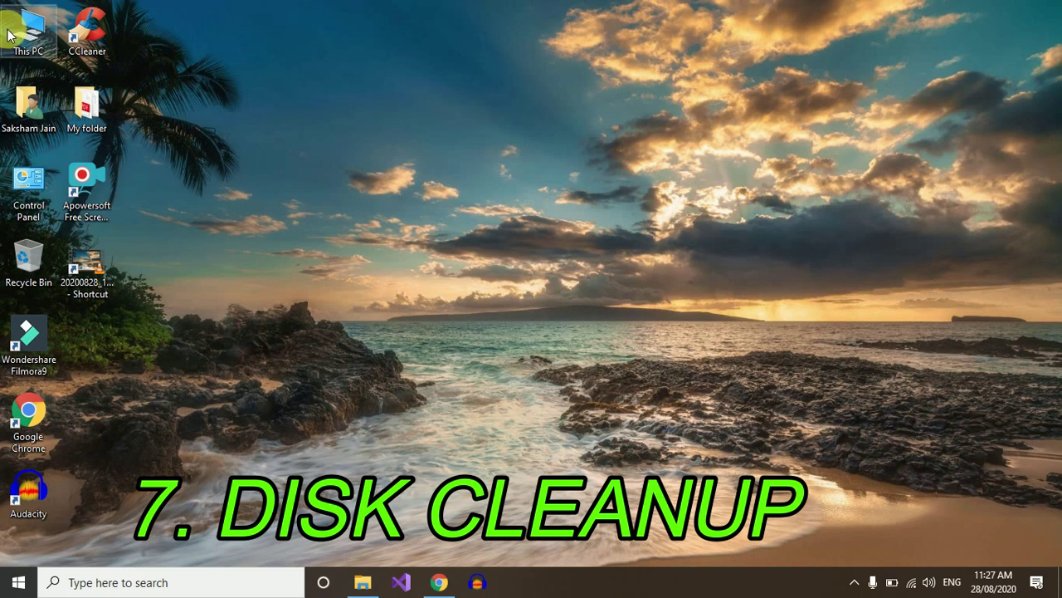
# Step: Start Disk Cleanup including system files from the properties of Local Disk (C:), and close File Explorer
pyautogui.press('super+e')
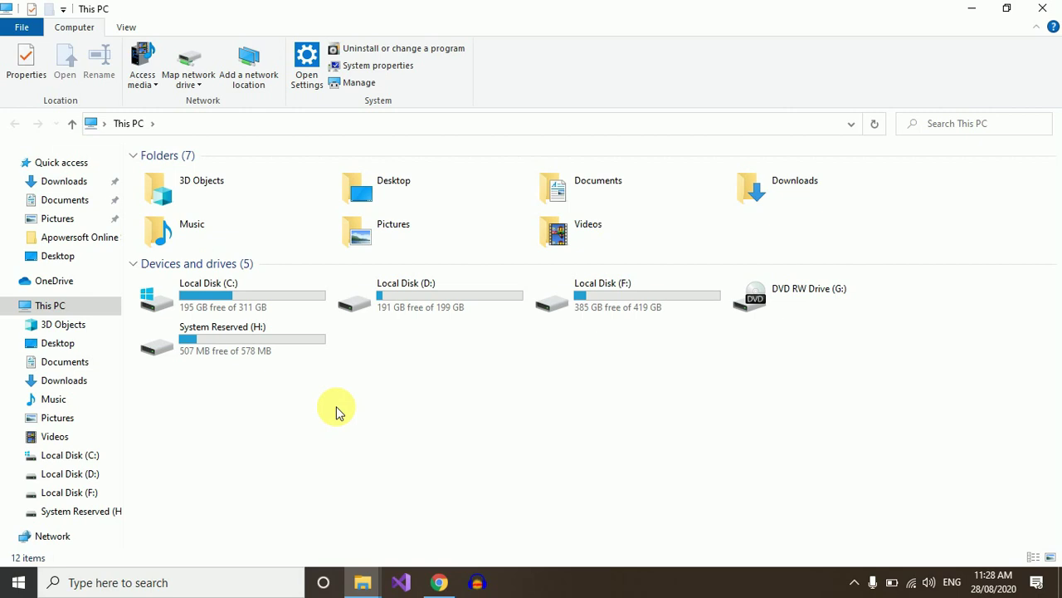
pyautogui.rightClick(255, 292)
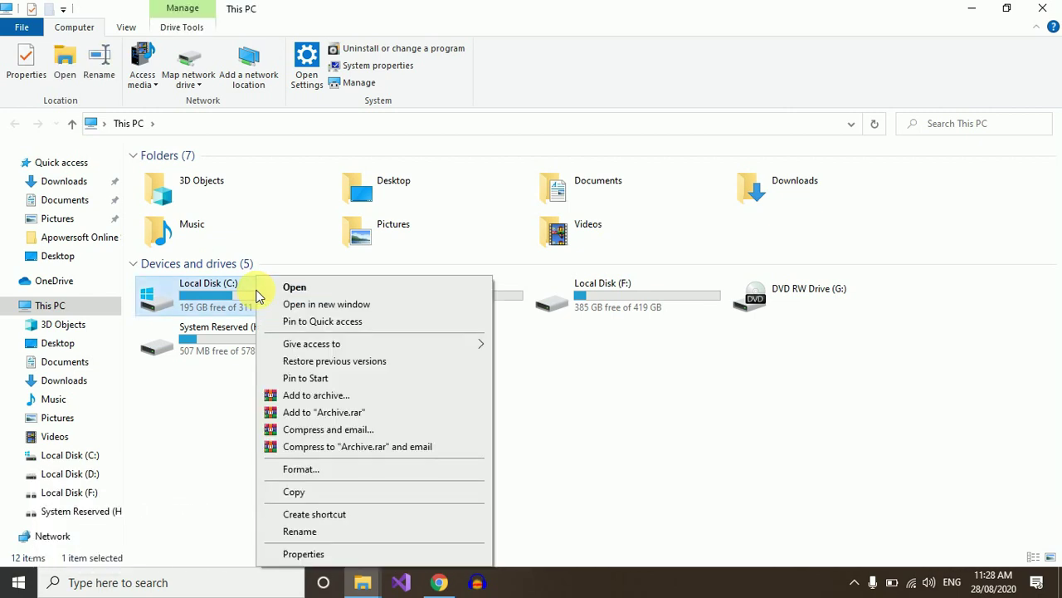
pyautogui.click(323, 552)
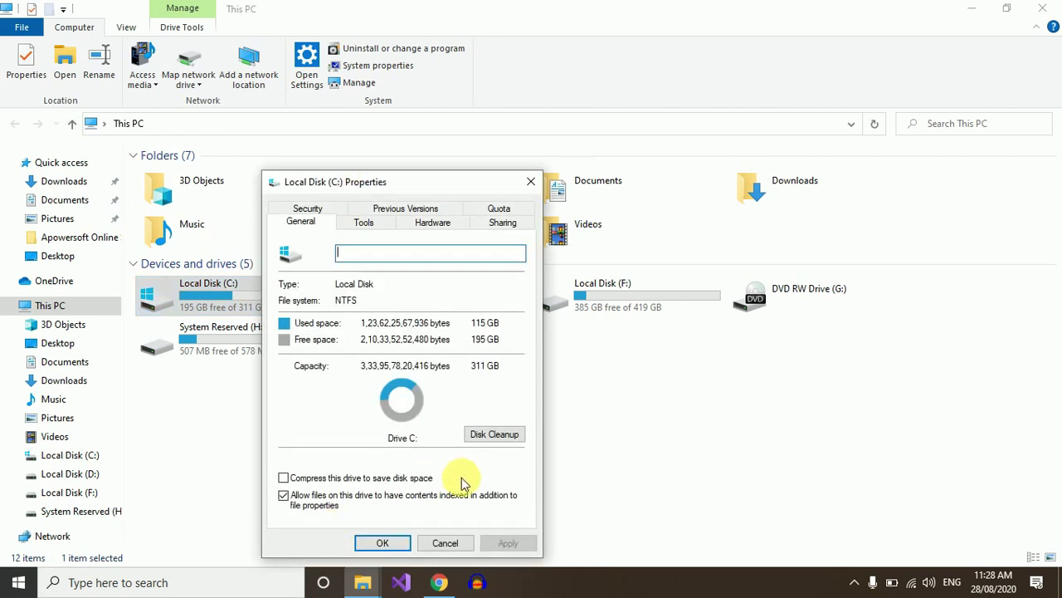
pyautogui.click(496, 433)
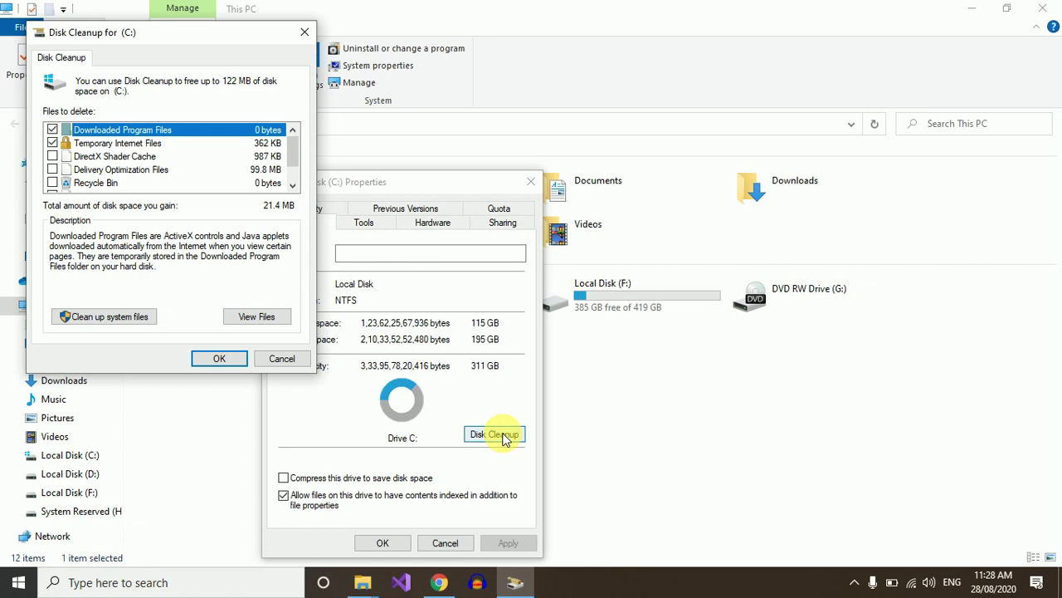
pyautogui.click(101, 317)
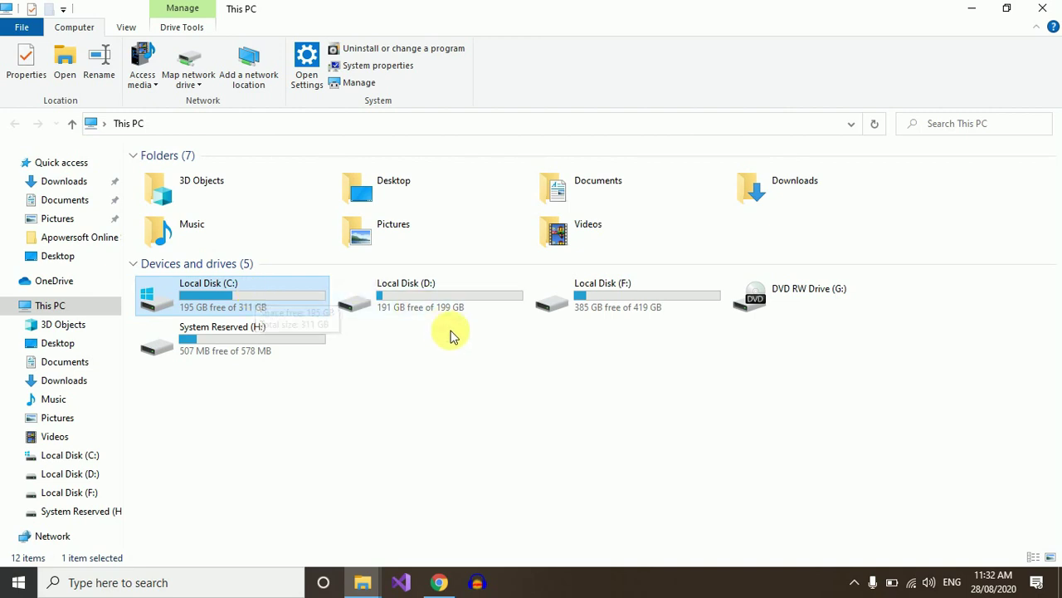
pyautogui.click(1052, 7)
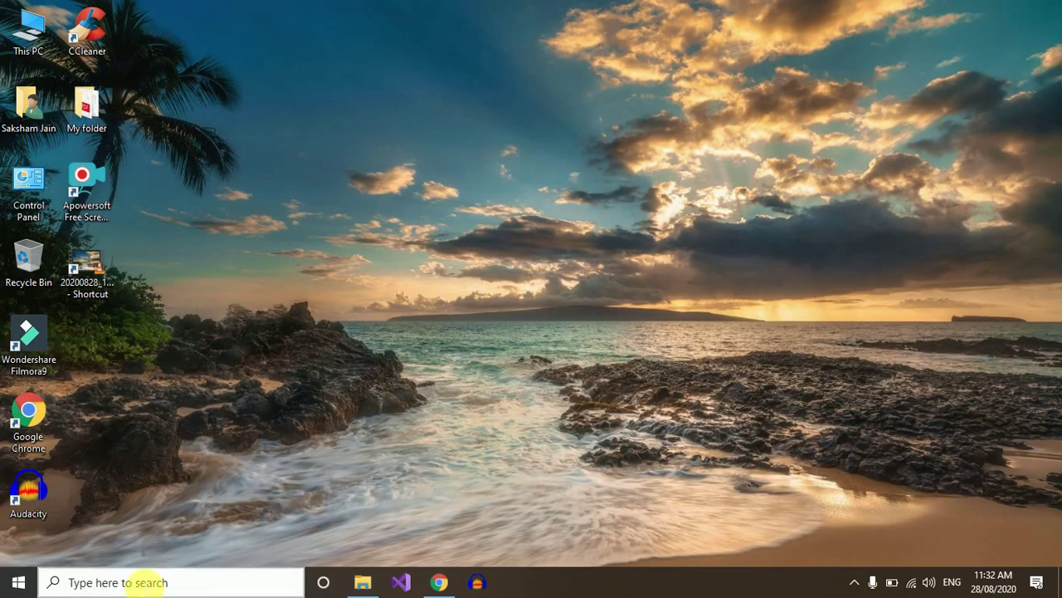
# Step: Search Windows for "de", open Defragment and Optimize Drives, and optimize the C: drive
pyautogui.click(147, 586)
pyautogui.write('de')
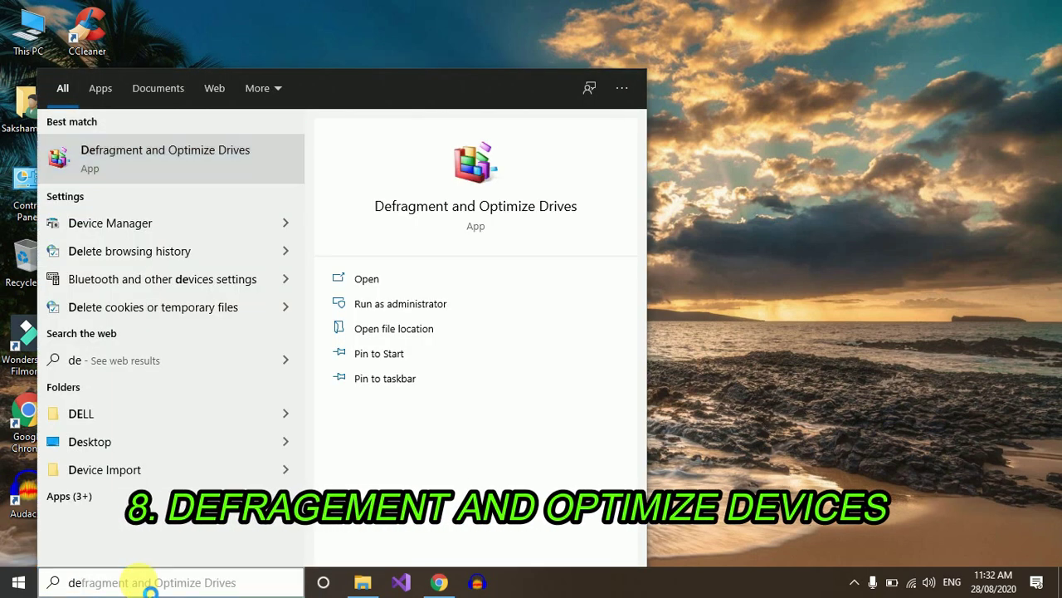
pyautogui.press('Escape')
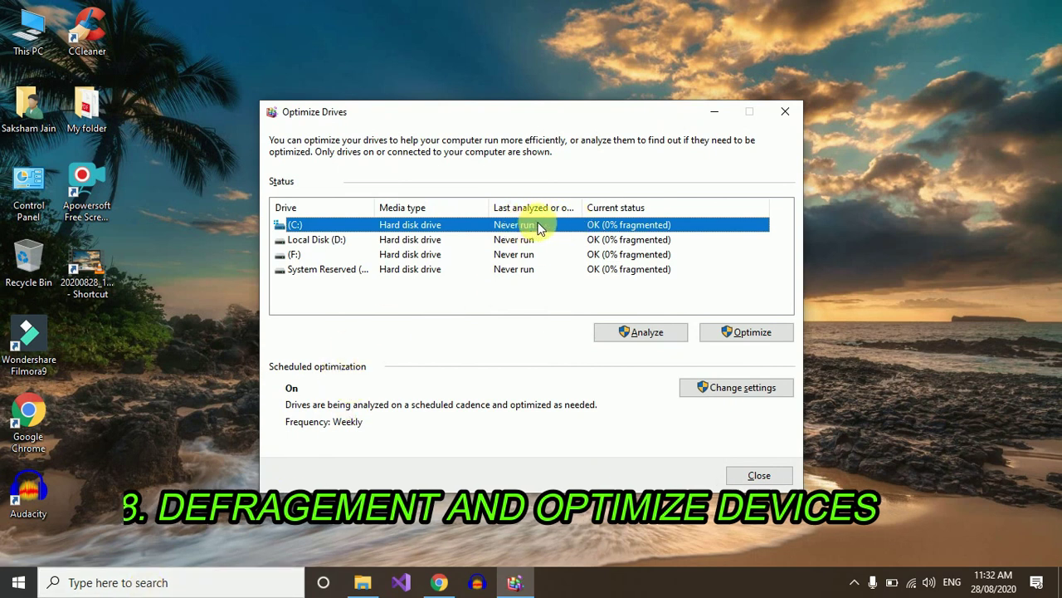
pyautogui.click(728, 332)
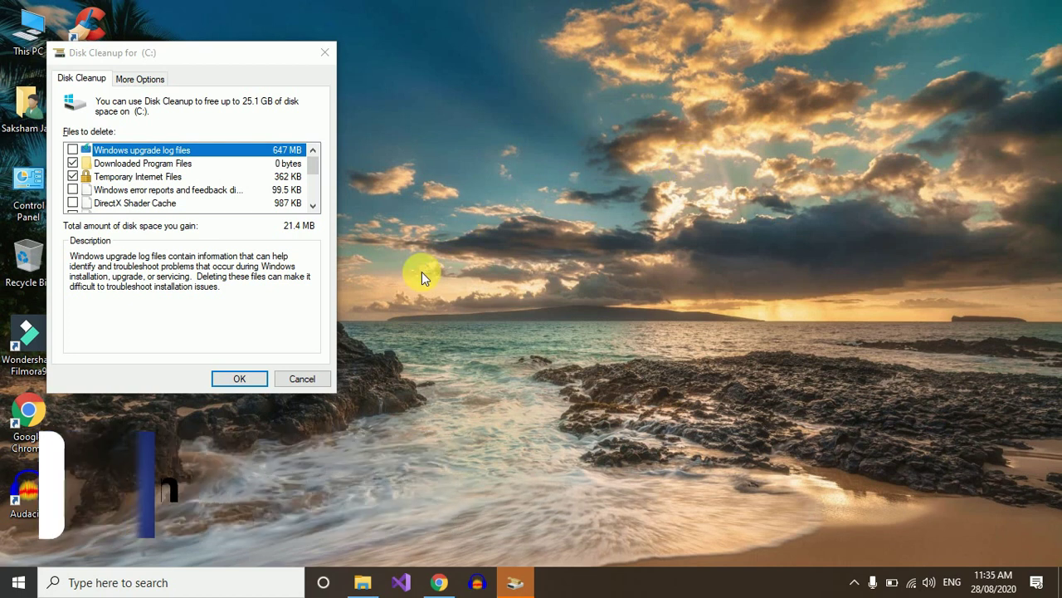
# Step: Run Disk Cleanup for C: with the preselected file types and permanently delete those files
pyautogui.click(231, 380)
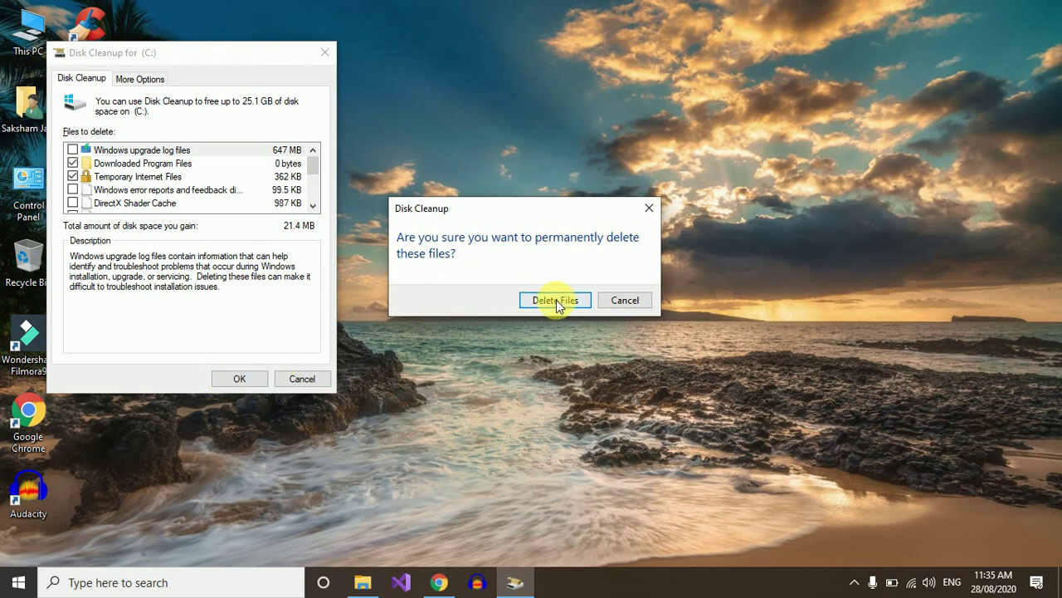
pyautogui.click(556, 302)
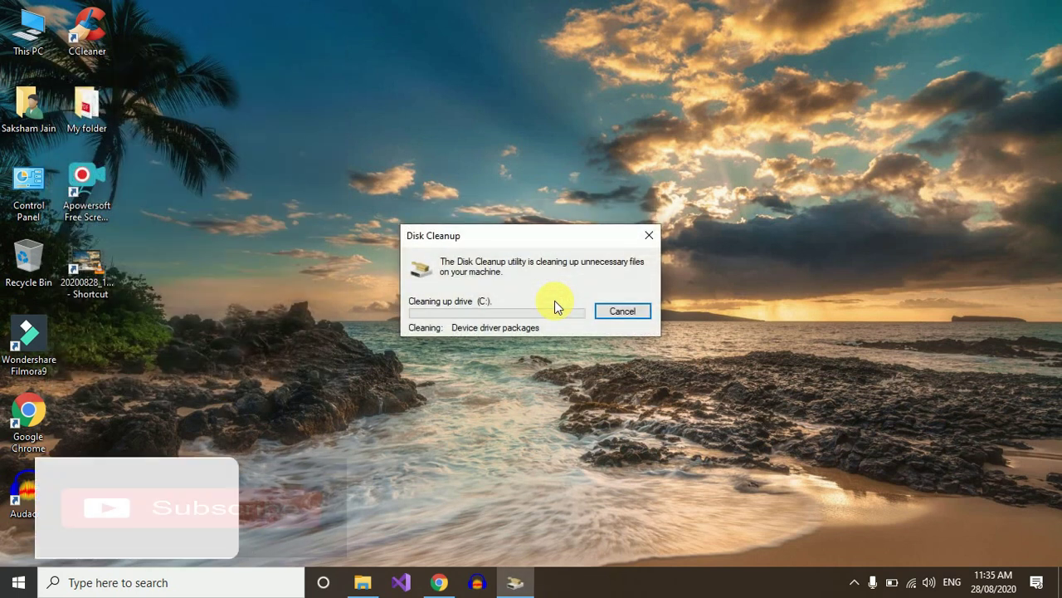